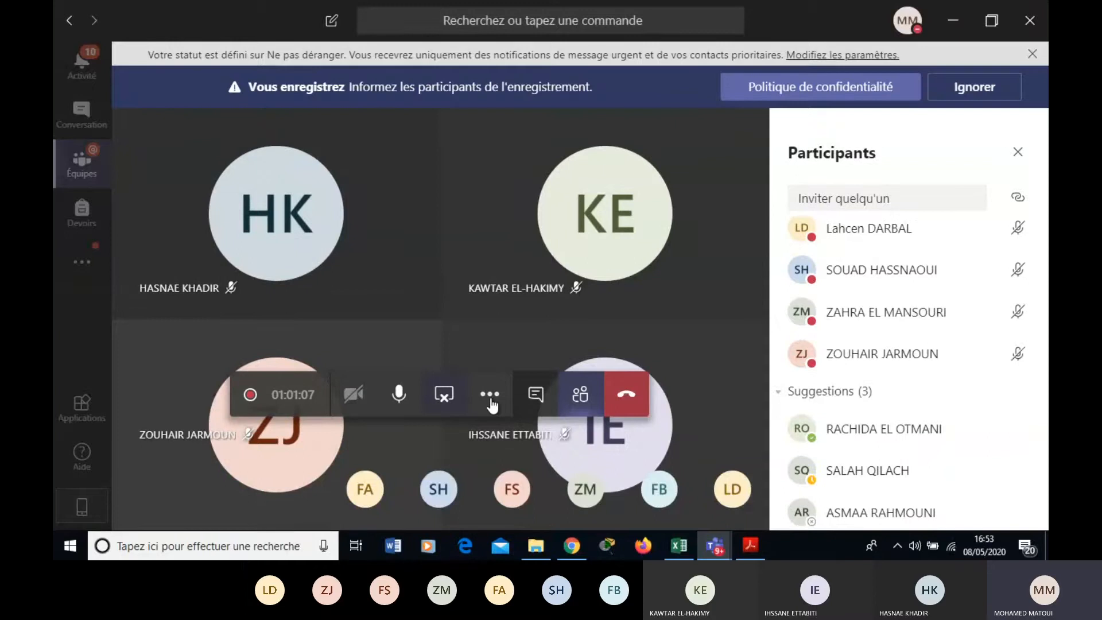
Switch to the exercice6.xlsx workbook in Excel, total B3:B6 in B7 with SOMME and copy the formula across to F7.
{"action": "left_click", "coordinate": [489, 395]}
{"action": "key", "text": "alt+Tab"}
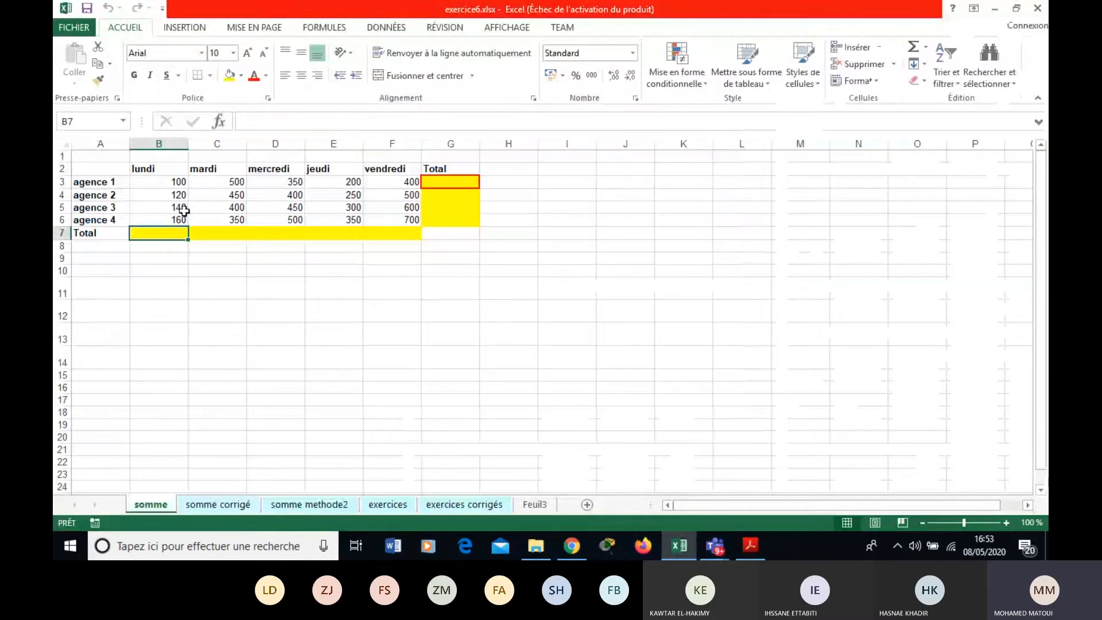
{"action": "left_click", "coordinate": [161, 183]}
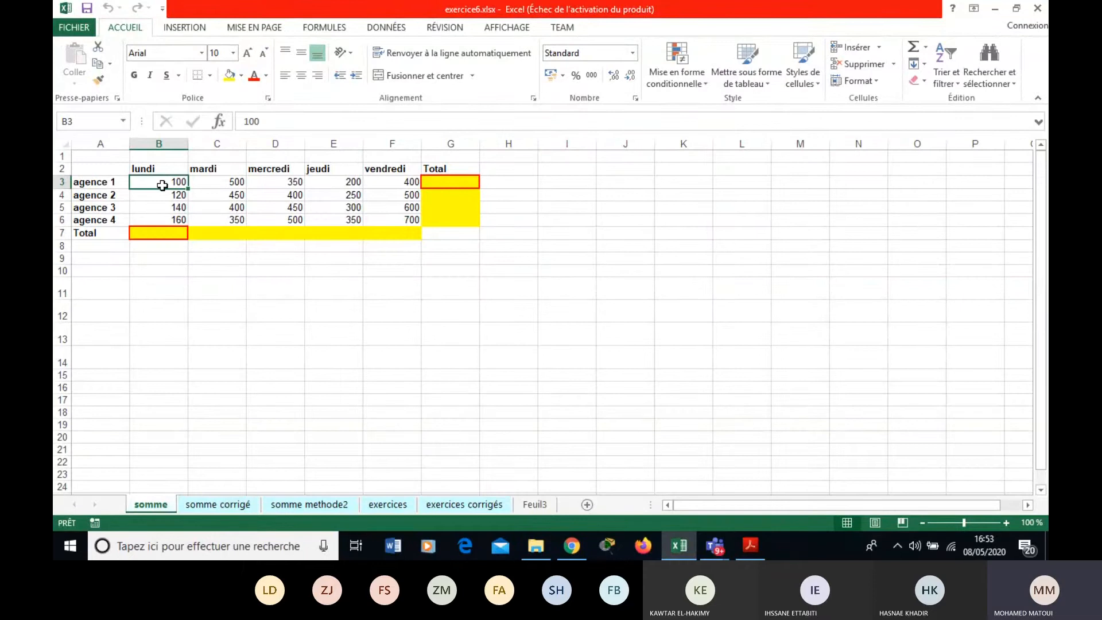
{"action": "left_click", "coordinate": [157, 234]}
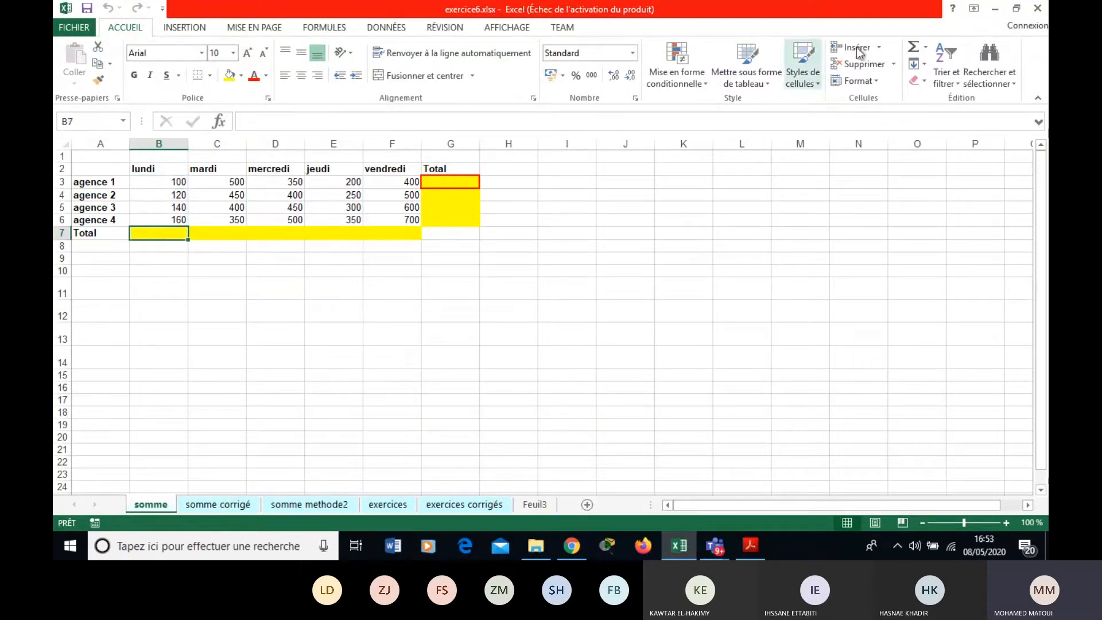
{"action": "left_click", "coordinate": [926, 47]}
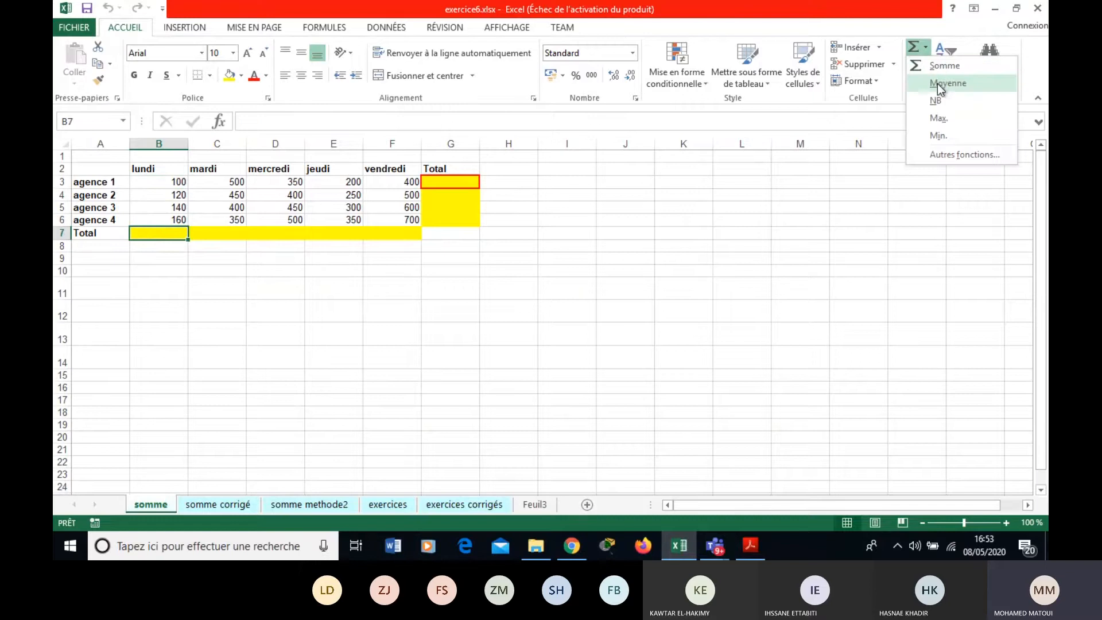
{"action": "left_click", "coordinate": [938, 68]}
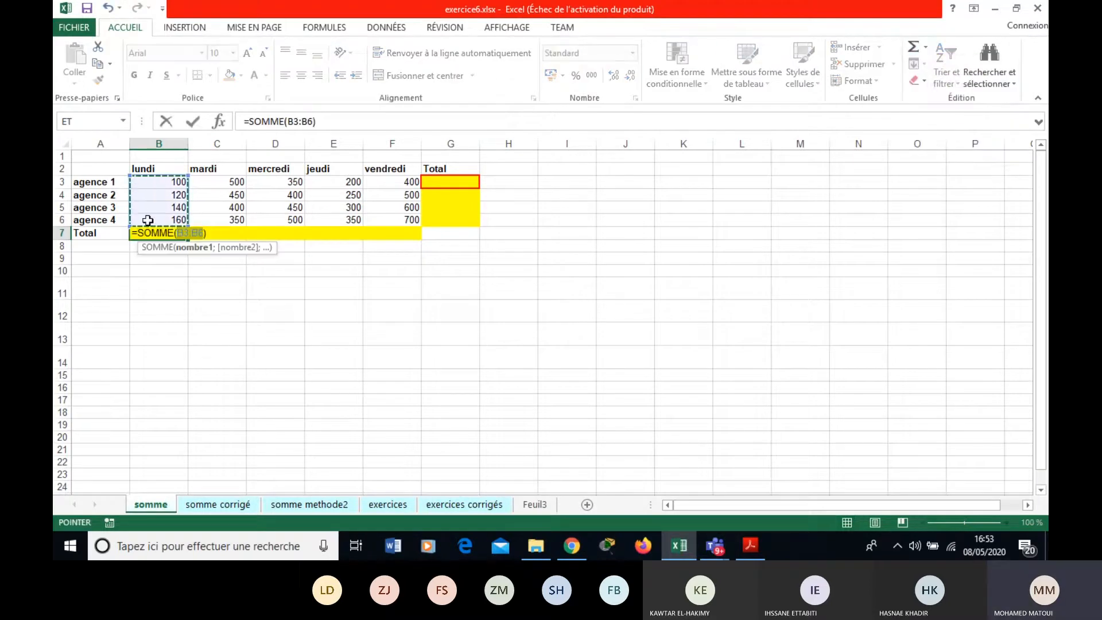
{"action": "key", "text": "Return"}
{"action": "left_click", "coordinate": [169, 232]}
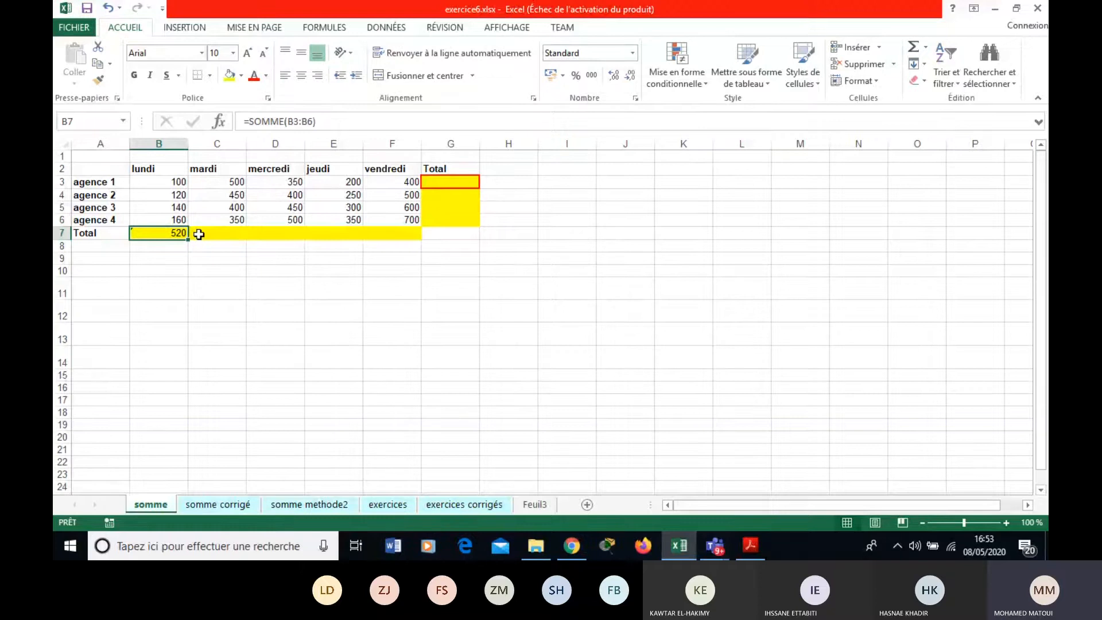
{"action": "left_click_drag", "start_coordinate": [188, 238], "coordinate": [404, 237]}
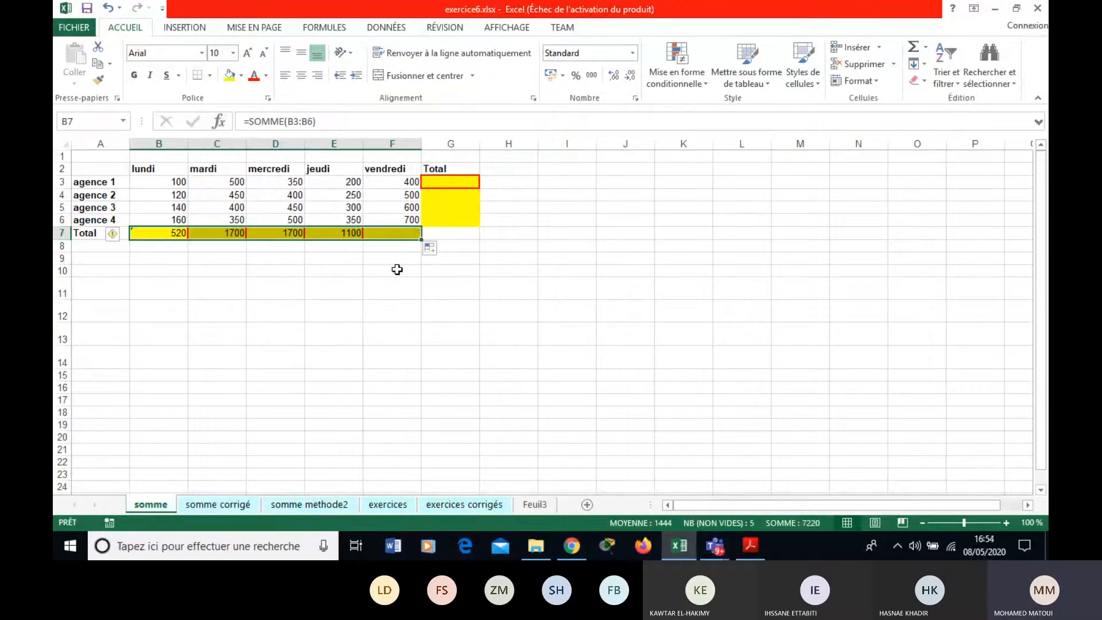
Total agence 1's row in G3 with SOMME over B3:F3 and copy the formula down to G6.
{"action": "left_click", "coordinate": [452, 181]}
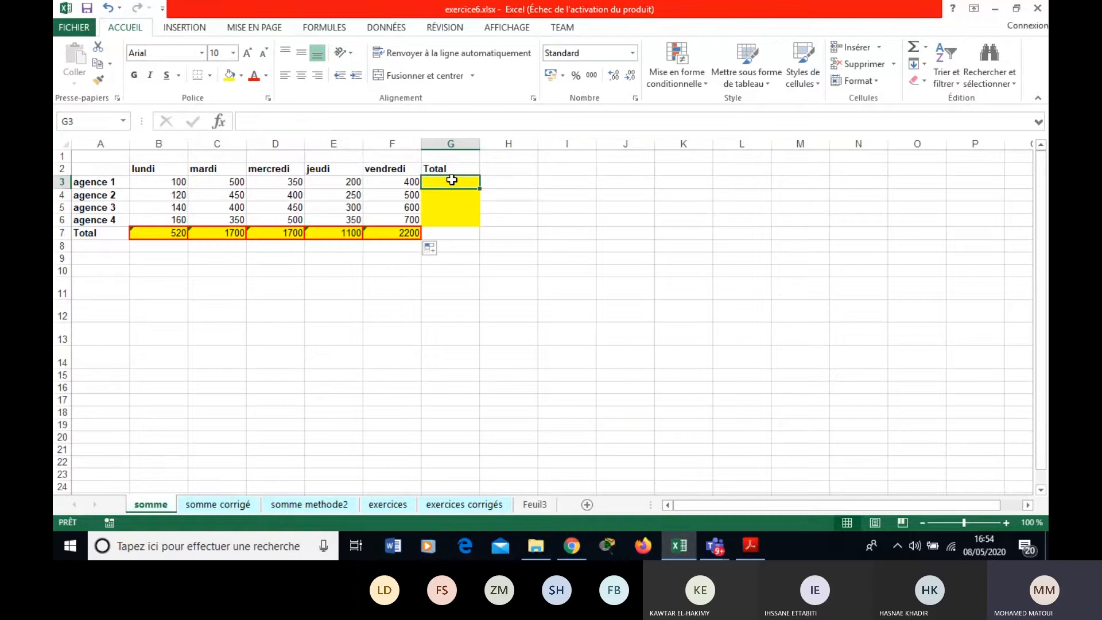
{"action": "left_click", "coordinate": [925, 47]}
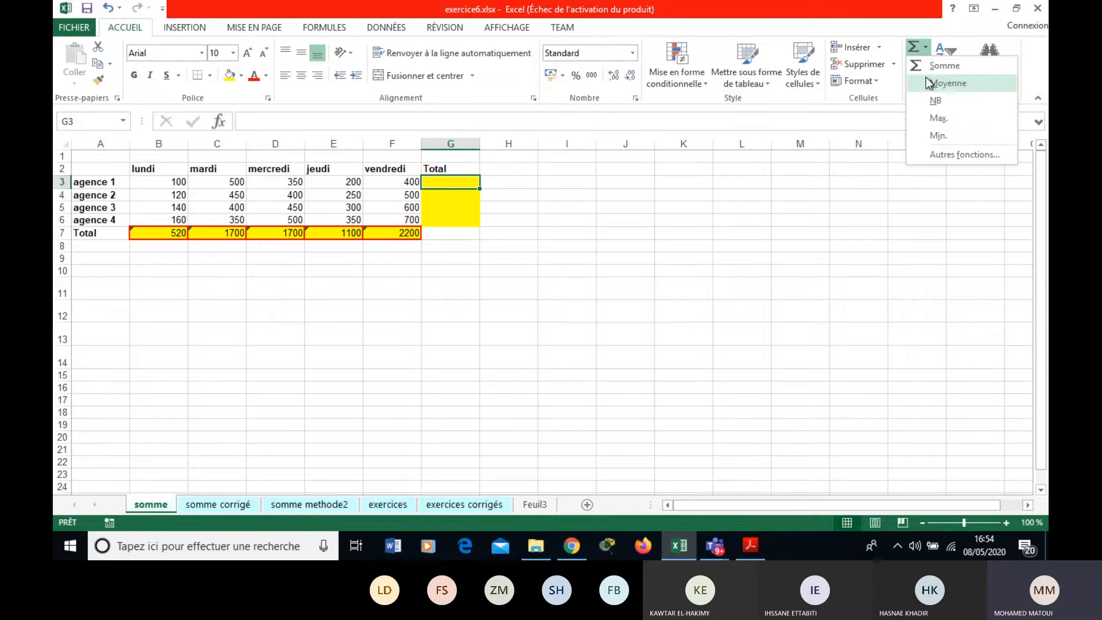
{"action": "left_click", "coordinate": [931, 66]}
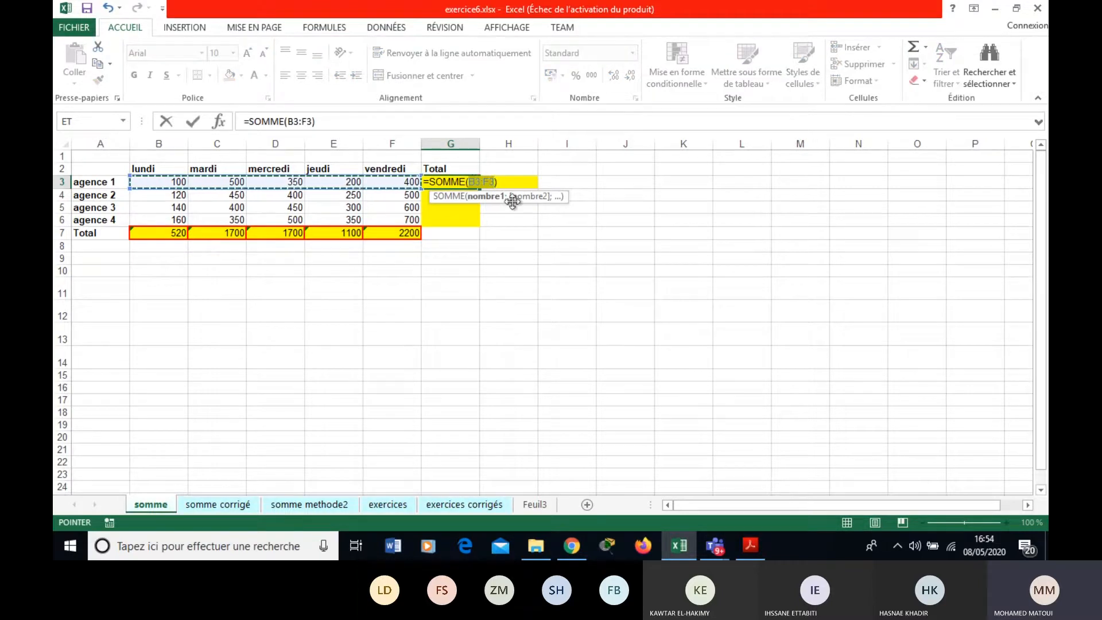
{"action": "key", "text": "Return"}
{"action": "left_click", "coordinate": [466, 182]}
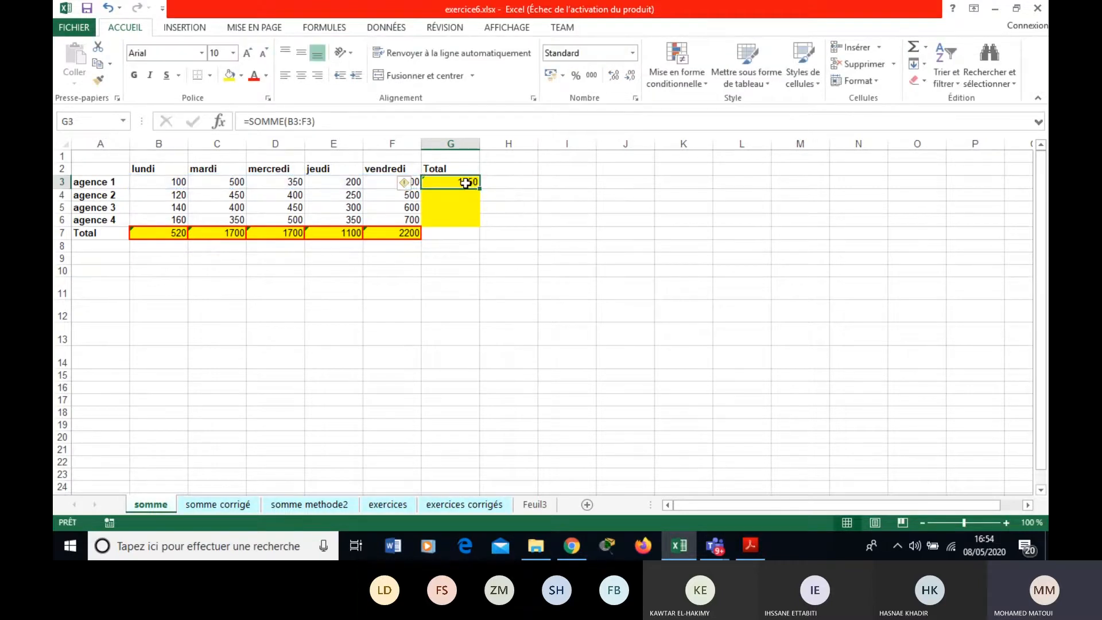
{"action": "left_click_drag", "start_coordinate": [479, 188], "coordinate": [480, 227]}
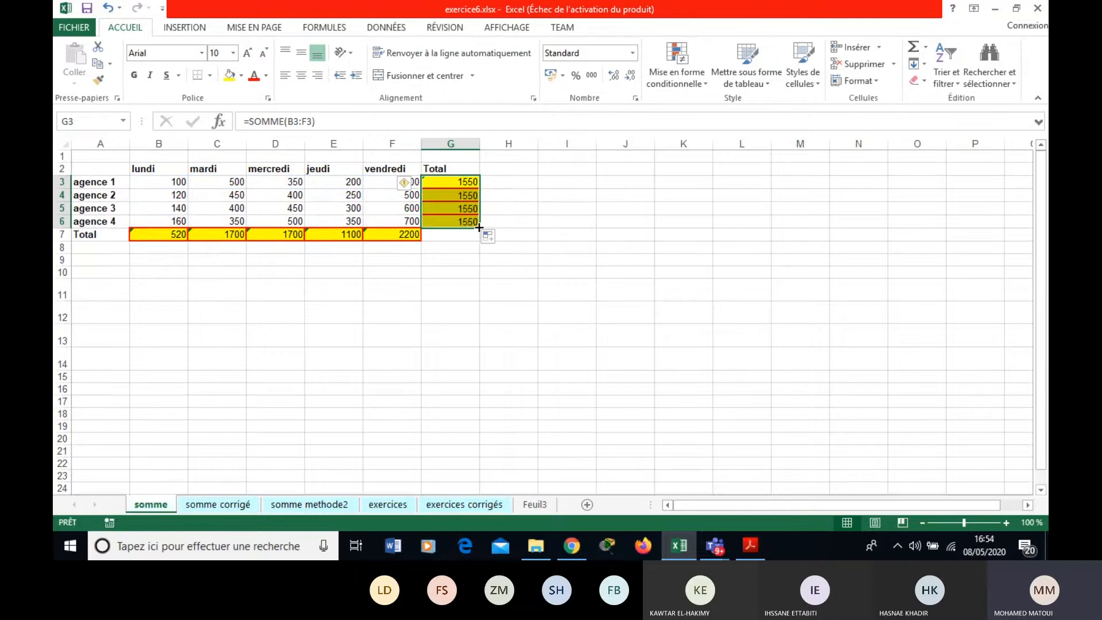
Check the copied formulas in G5 and G6 and compare the table with the somme corrigé sheet.
{"action": "left_click", "coordinate": [439, 208]}
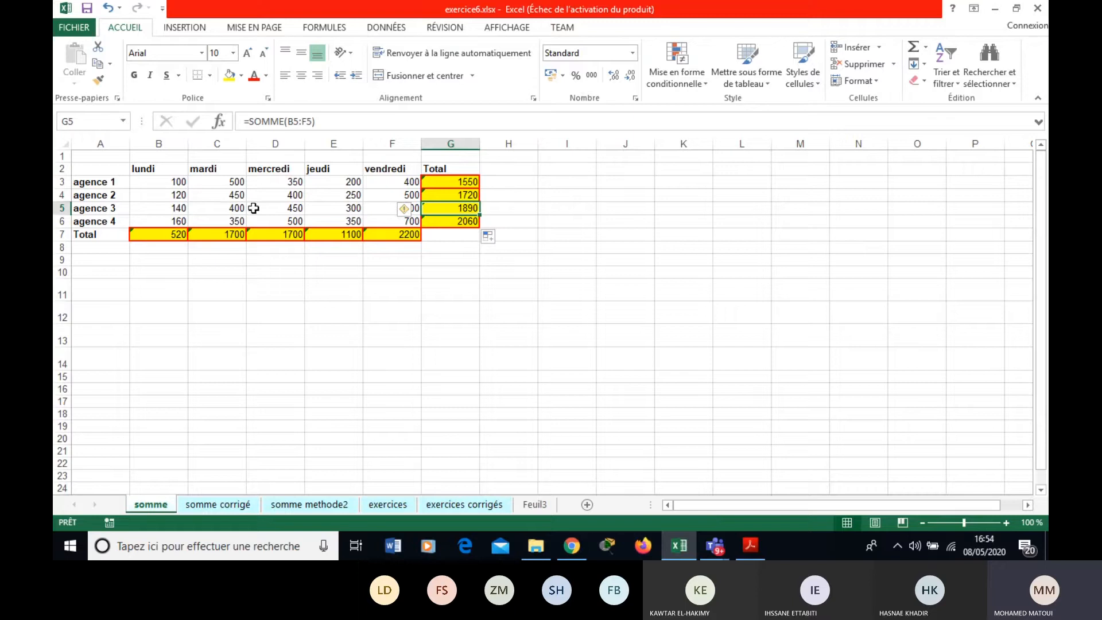
{"action": "left_click", "coordinate": [476, 221]}
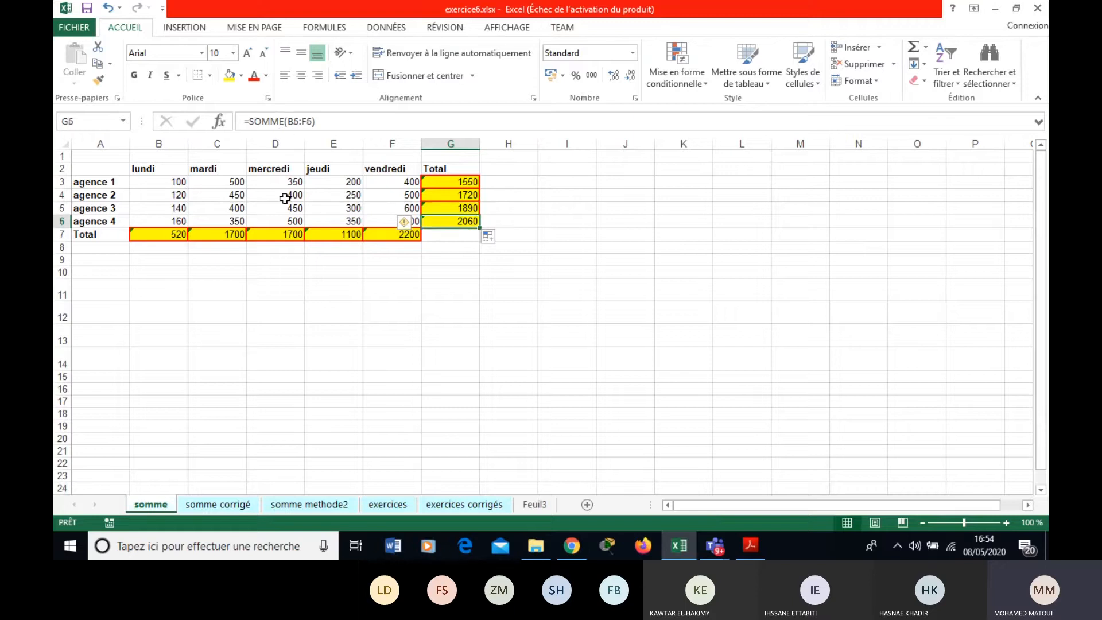
{"action": "left_click", "coordinate": [222, 512]}
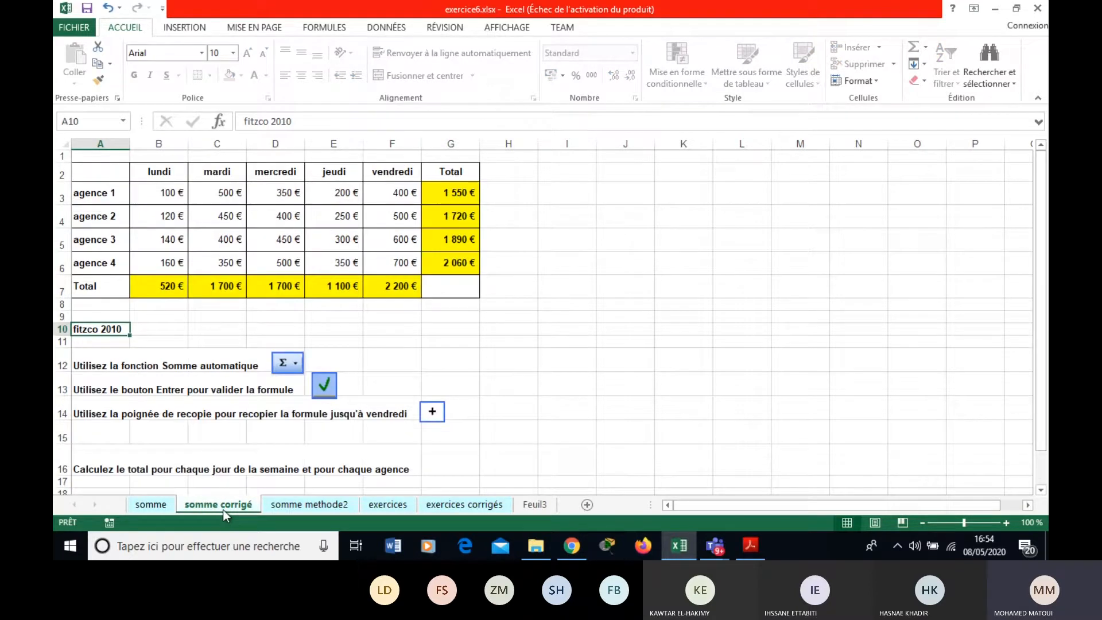
Back on the somme sheet, increase the height of rows 2 to 7 and widen columns B to G equally.
{"action": "left_click", "coordinate": [144, 506]}
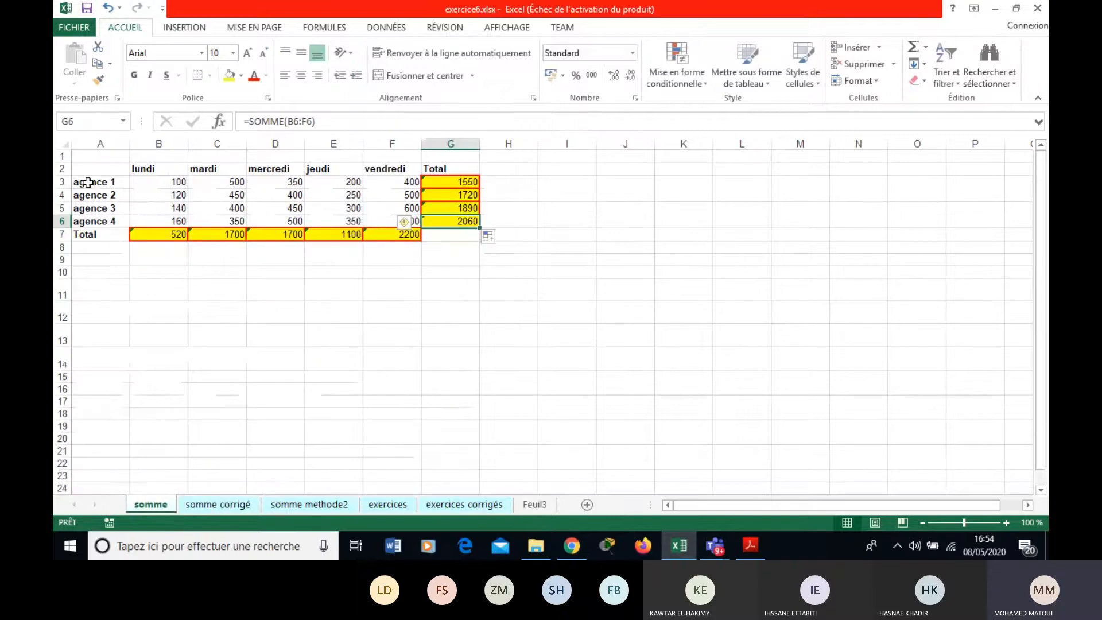
{"action": "left_click_drag", "start_coordinate": [63, 169], "coordinate": [64, 215]}
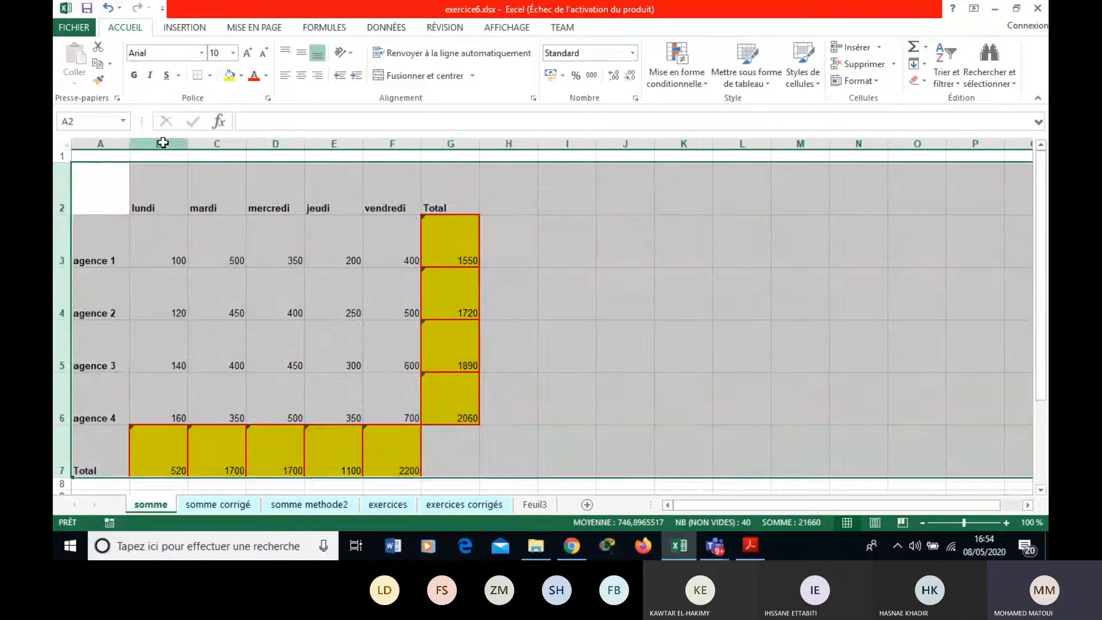
{"action": "left_click_drag", "start_coordinate": [164, 143], "coordinate": [601, 163]}
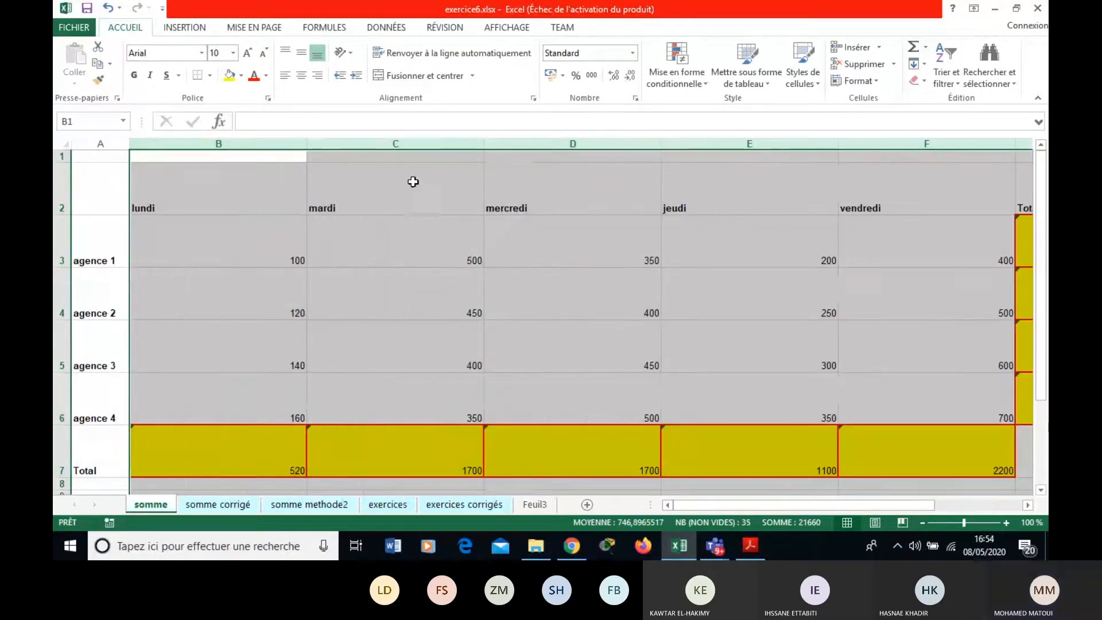
{"action": "left_click_drag", "start_coordinate": [306, 148], "coordinate": [230, 160]}
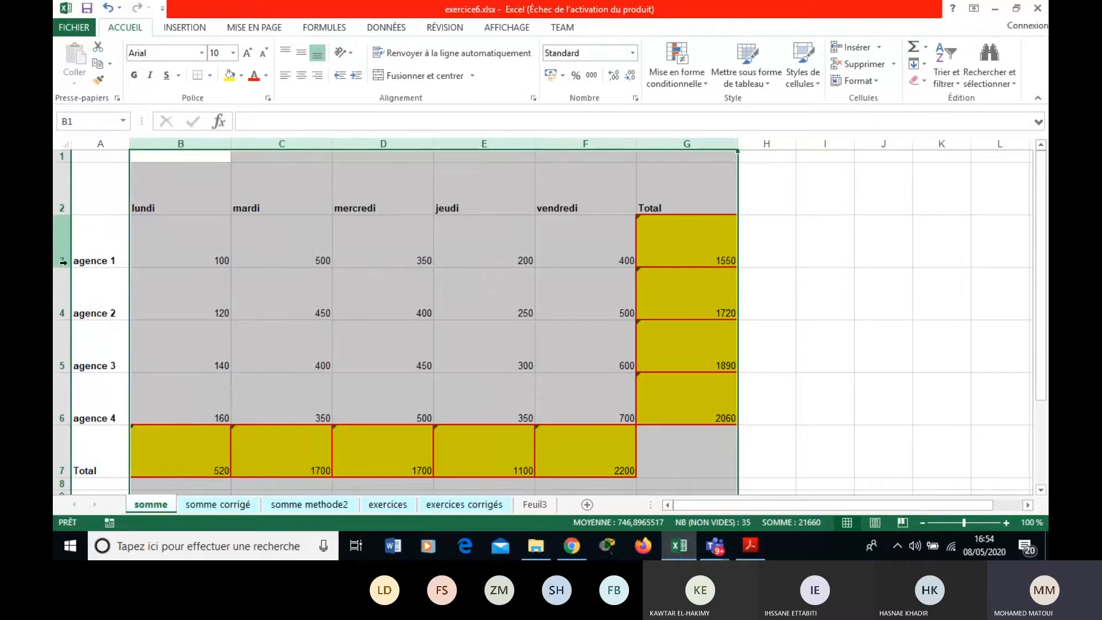
Reduce the height of rows 2 to 7 equally and centre their contents horizontally and vertically.
{"action": "left_click_drag", "start_coordinate": [63, 188], "coordinate": [72, 436]}
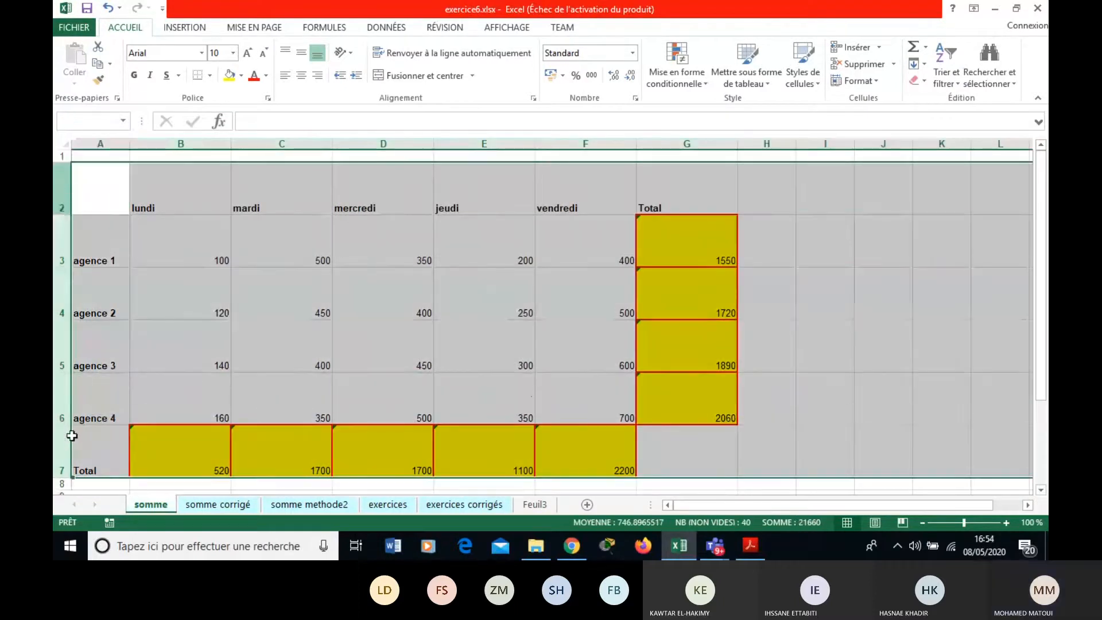
{"action": "left_click_drag", "start_coordinate": [63, 215], "coordinate": [67, 189]}
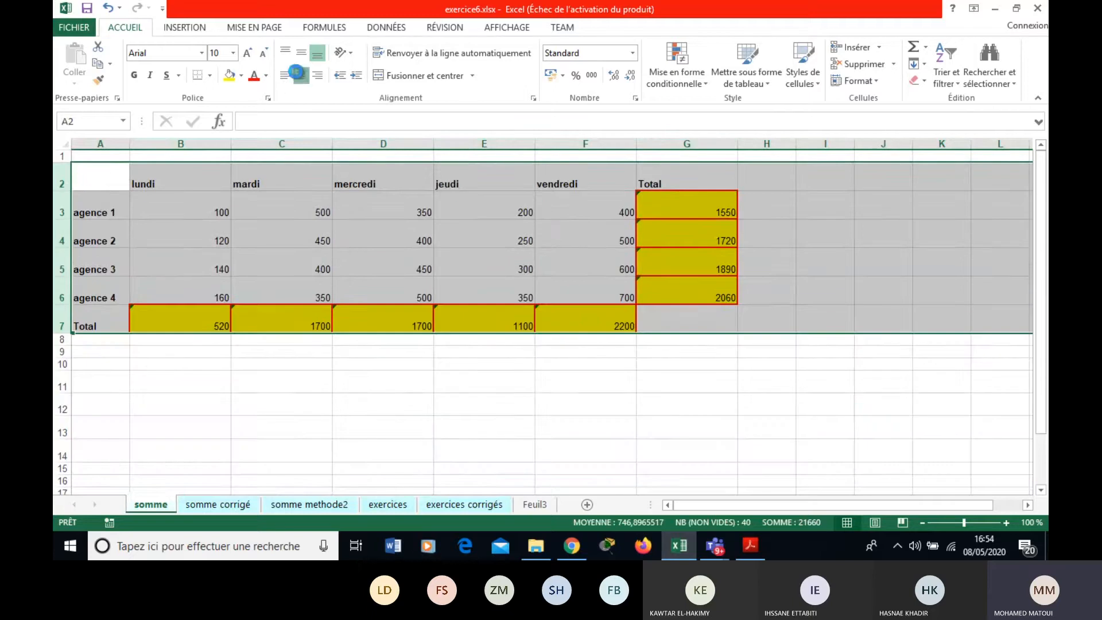
{"action": "left_click", "coordinate": [296, 72]}
{"action": "left_click", "coordinate": [301, 53]}
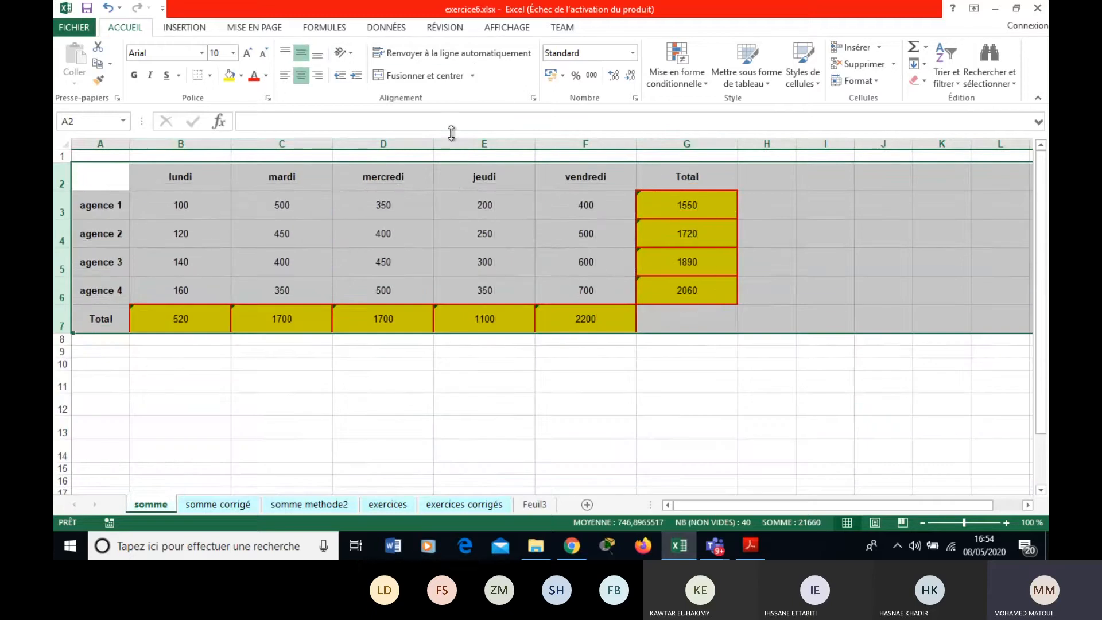
Apply the € Français (France) accounting format to the amounts and totals in B3:G7.
{"action": "left_click", "coordinate": [183, 206]}
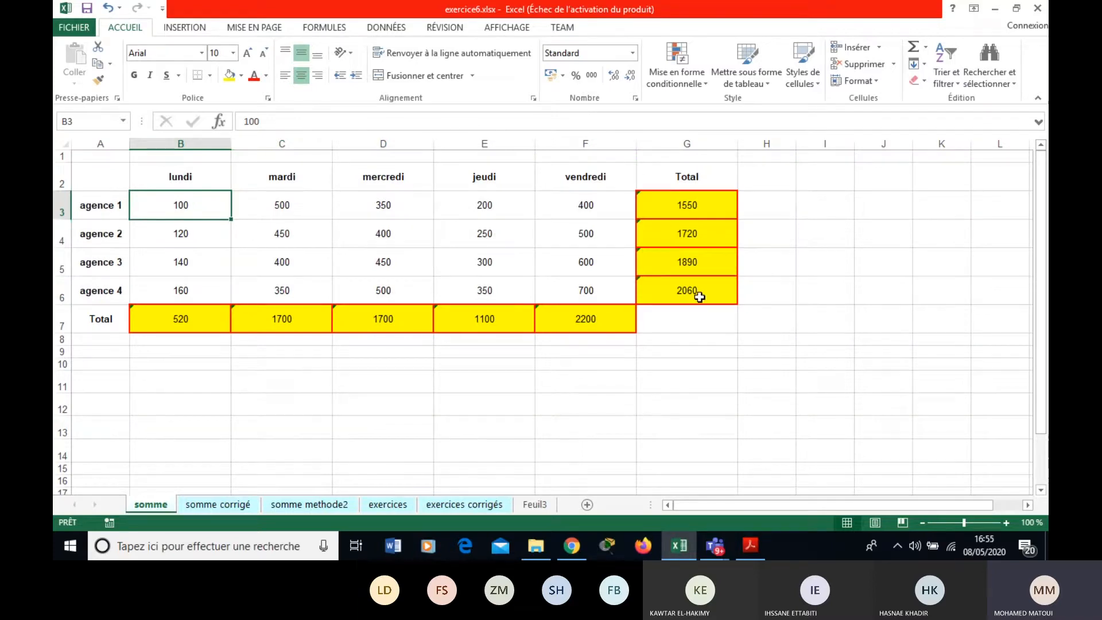
{"action": "key", "text": "ctrl+a"}
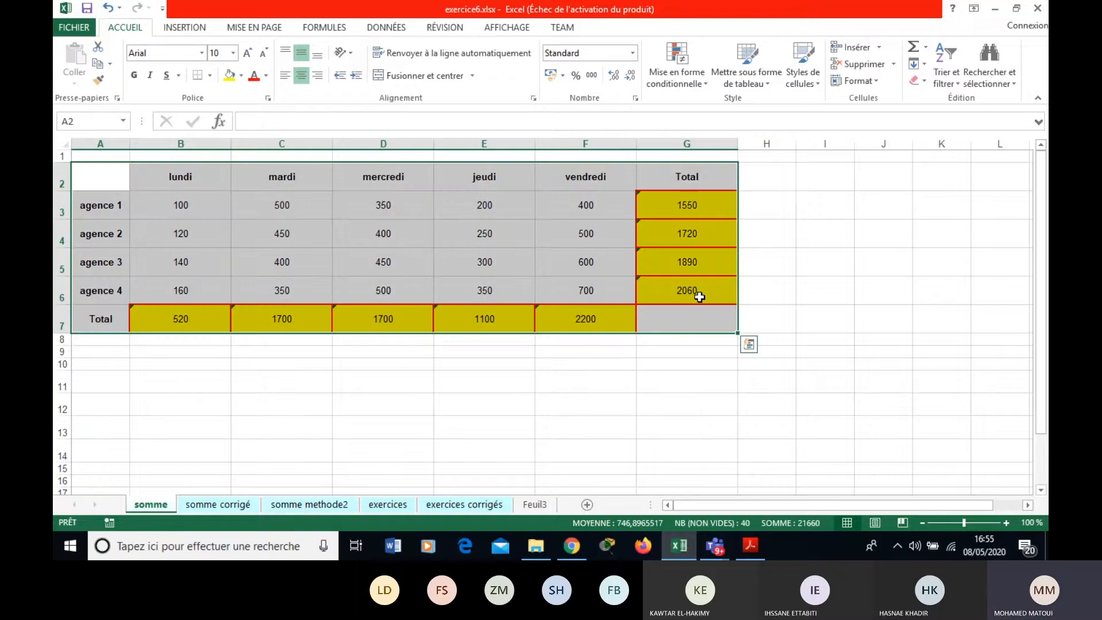
{"action": "left_click_drag", "start_coordinate": [201, 205], "coordinate": [690, 311]}
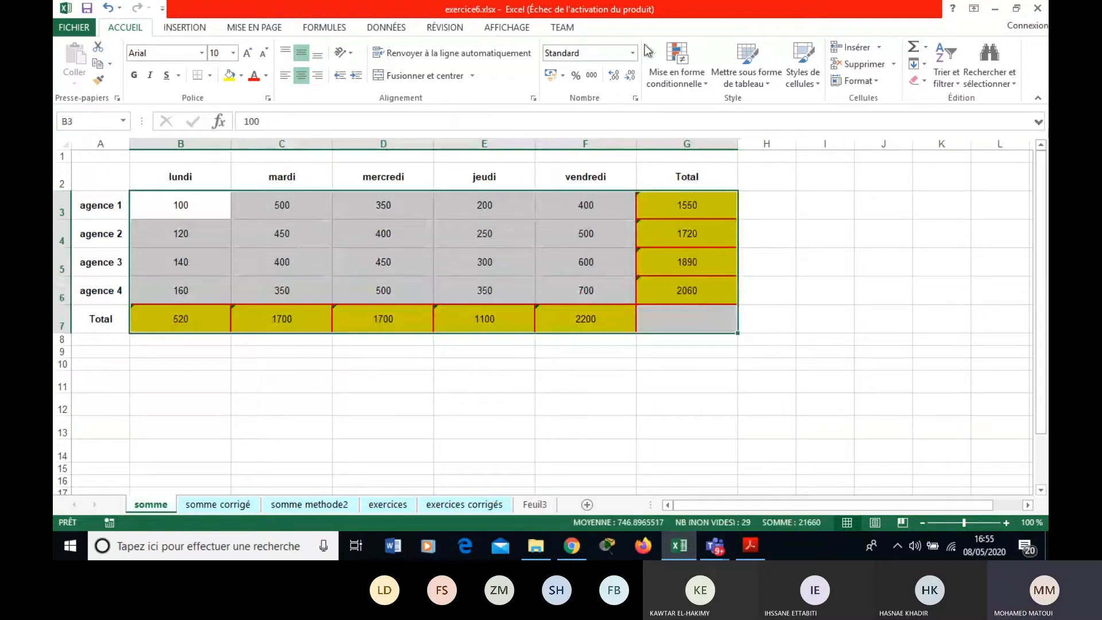
{"action": "left_click", "coordinate": [565, 56]}
{"action": "left_click", "coordinate": [564, 76]}
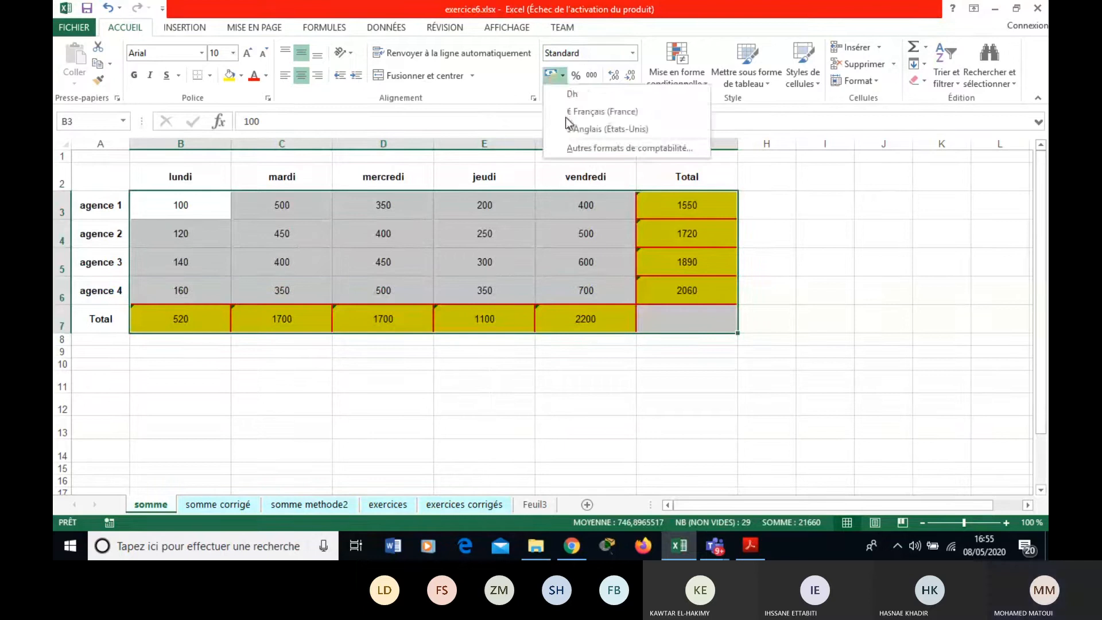
{"action": "left_click", "coordinate": [571, 114]}
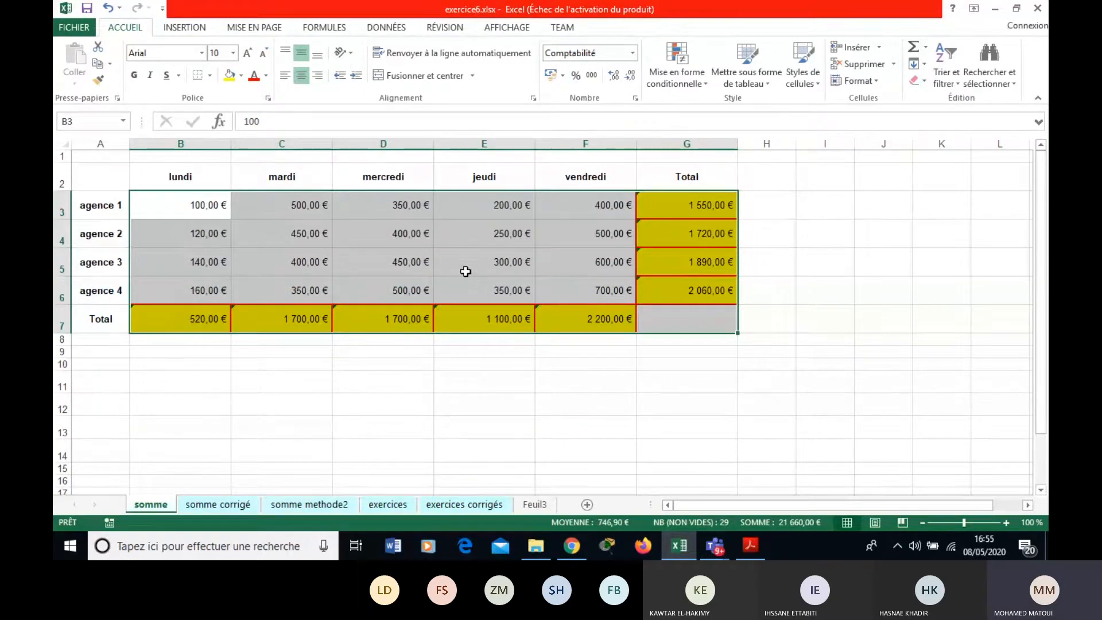
{"action": "left_click", "coordinate": [348, 267]}
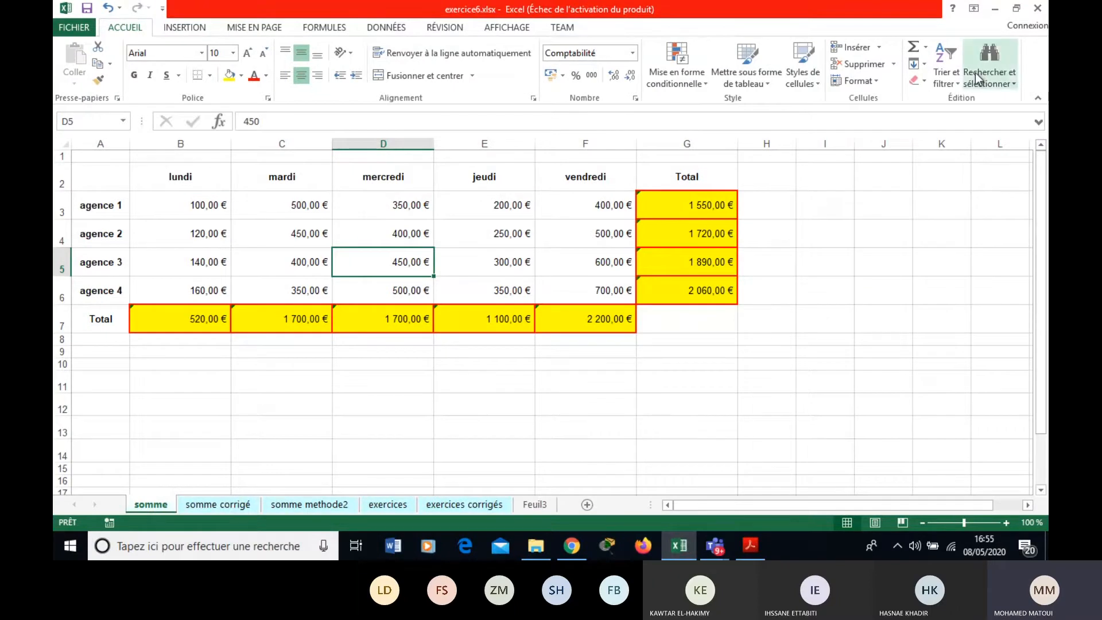
On the somme methode2 sheet, browse the function library's Maths et trigonométrie and Statistiques categories.
{"action": "left_click", "coordinate": [348, 508]}
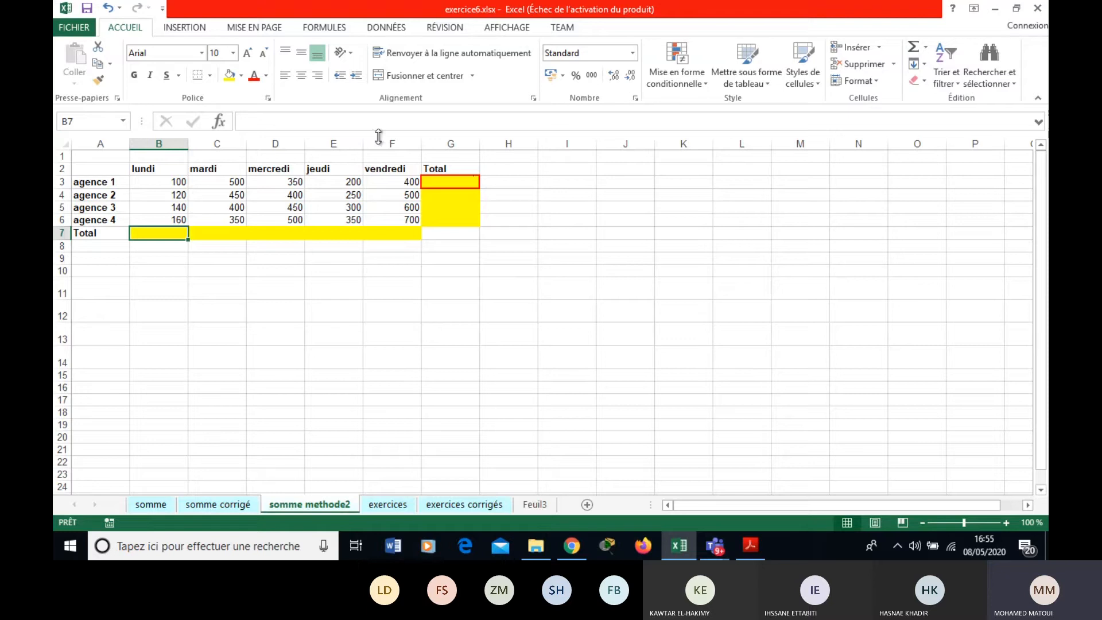
{"action": "left_click", "coordinate": [323, 28]}
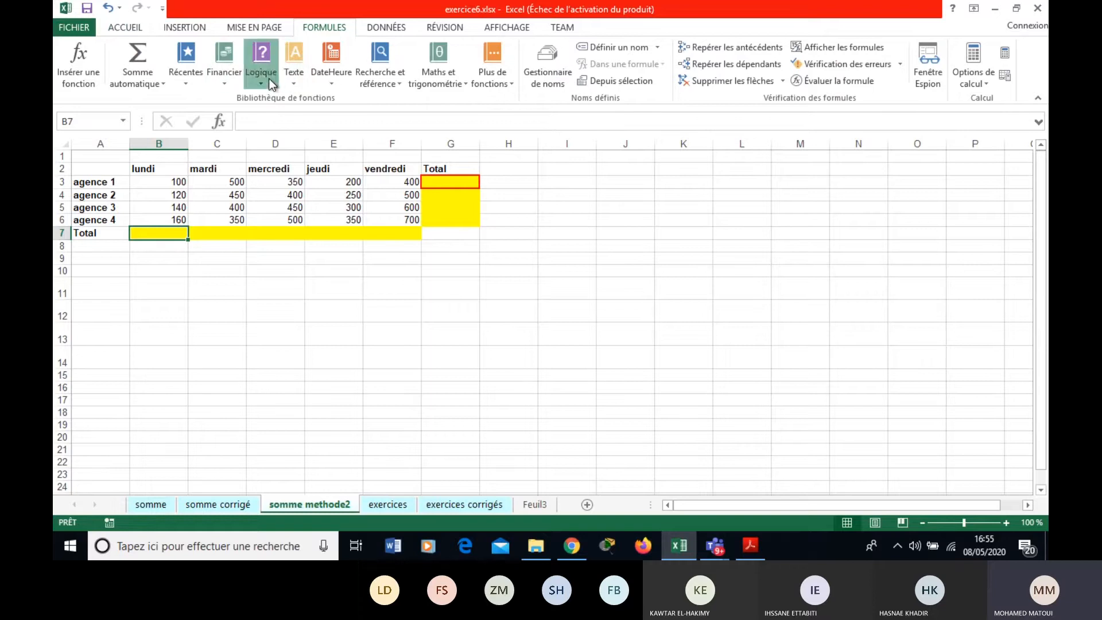
{"action": "left_click", "coordinate": [447, 83]}
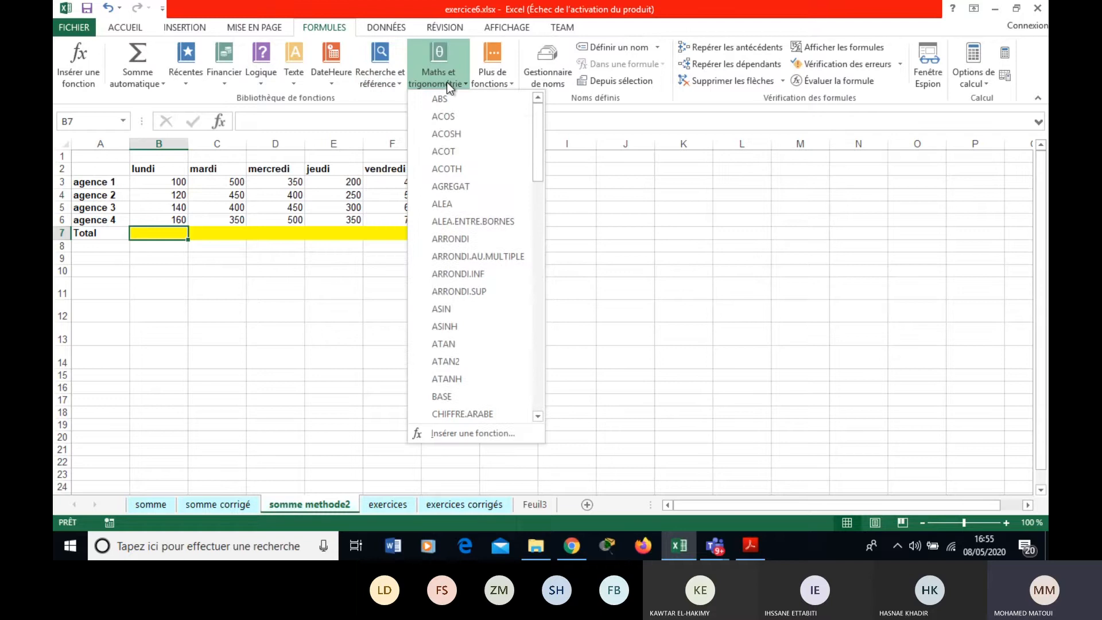
{"action": "left_click", "coordinate": [447, 81]}
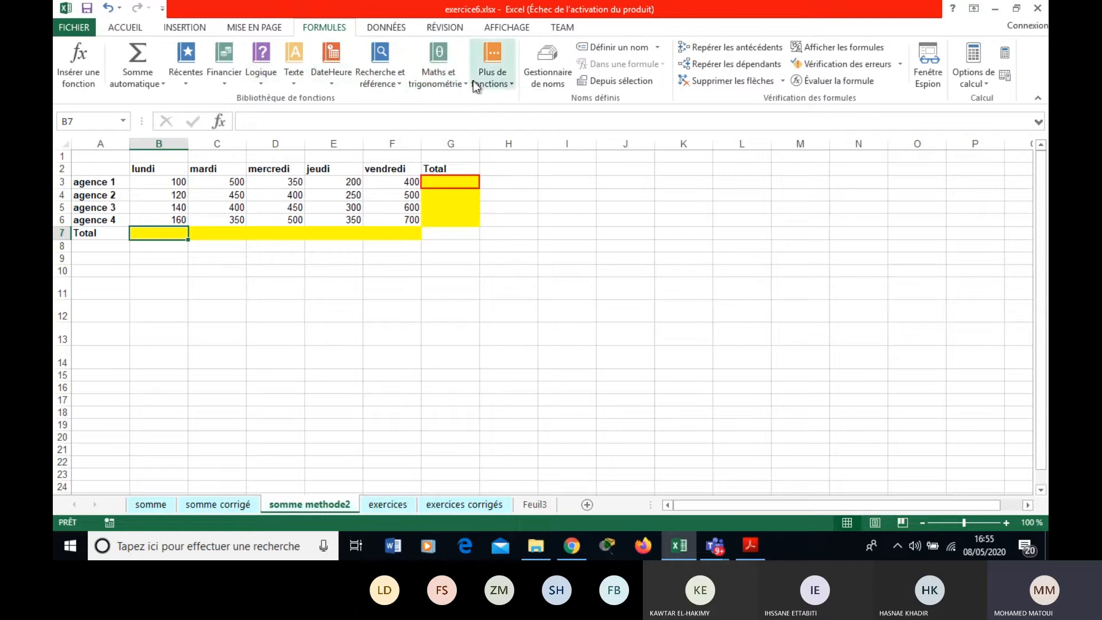
{"action": "left_click", "coordinate": [511, 83]}
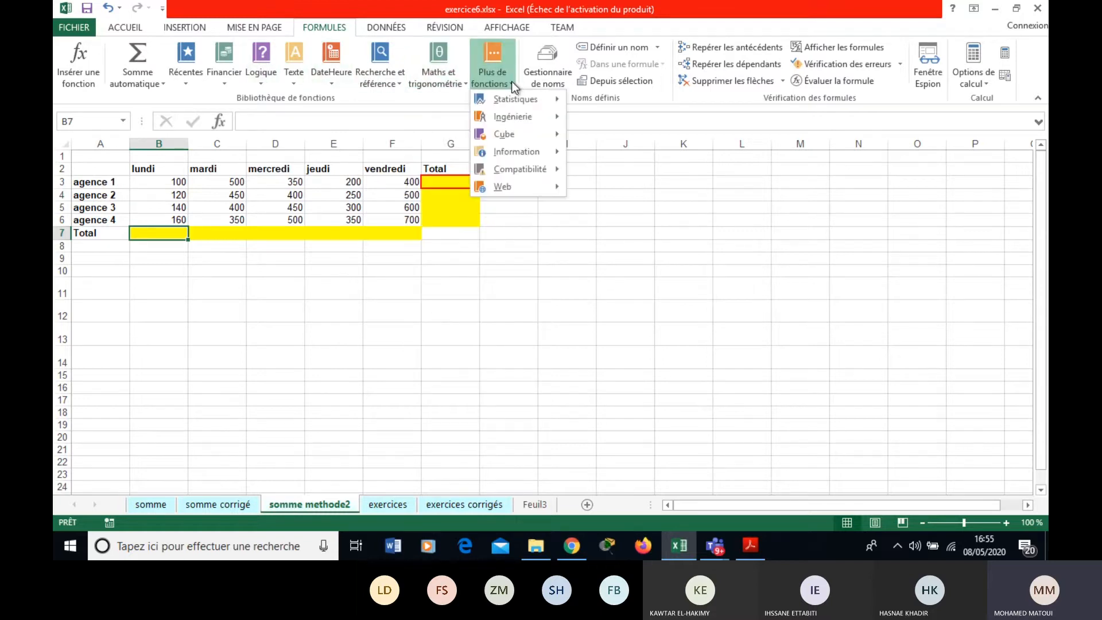
{"action": "mouse_move", "coordinate": [519, 100]}
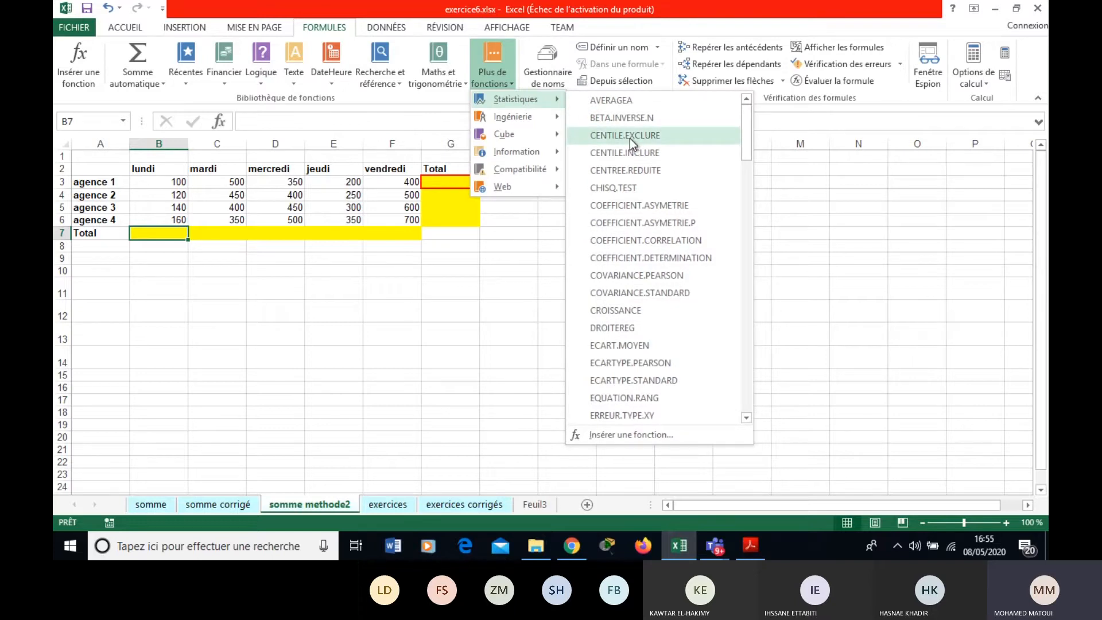
{"action": "left_click_drag", "start_coordinate": [747, 138], "coordinate": [727, 390]}
{"action": "left_click", "coordinate": [433, 349]}
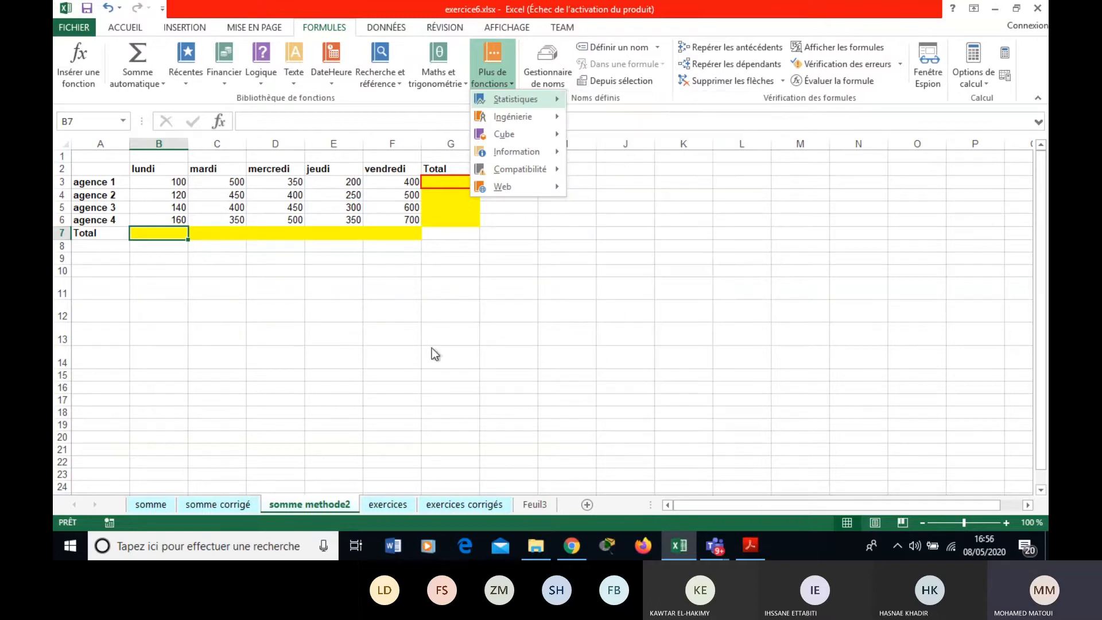
Enter =SOMME(B3:B6) in B7 for the lundi total and copy the formula across to F7.
{"action": "type", "text": "="}
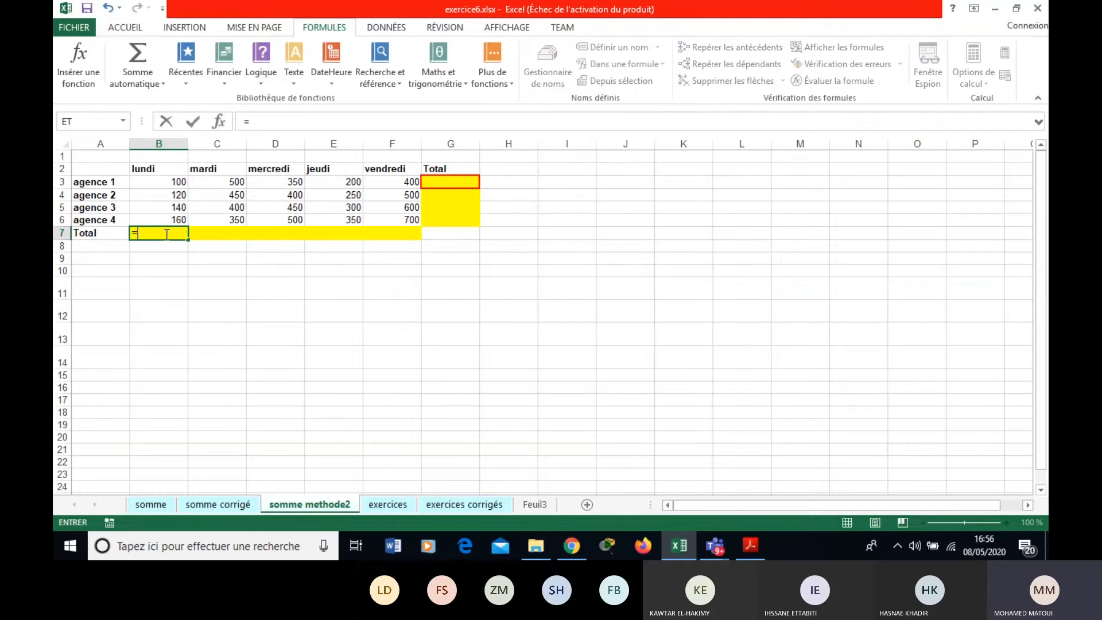
{"action": "type", "text": "somme("}
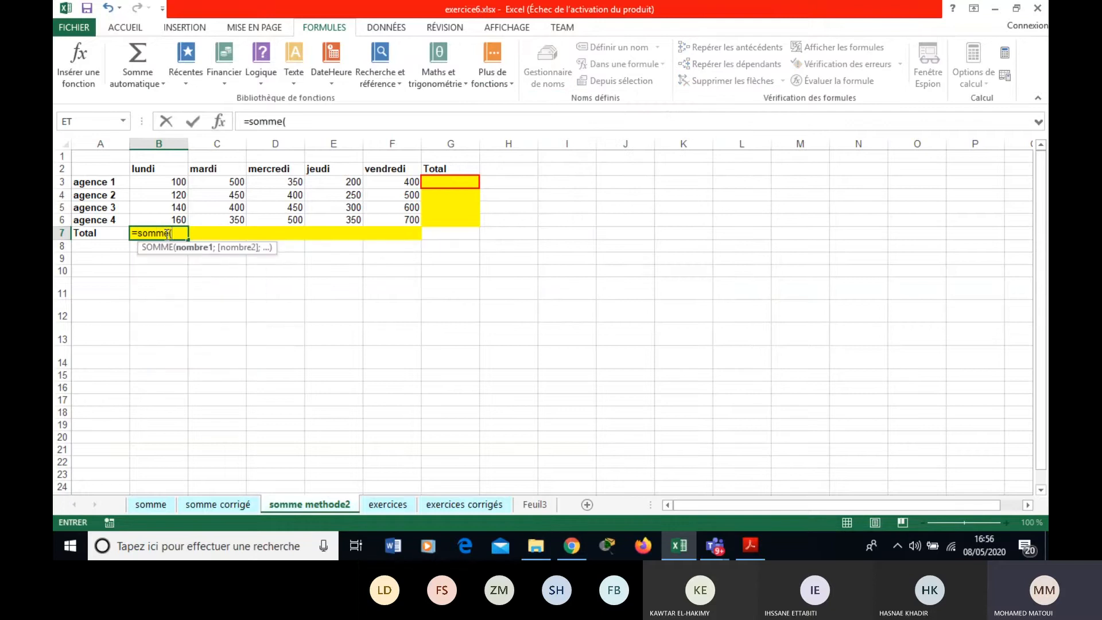
{"action": "left_click_drag", "start_coordinate": [159, 188], "coordinate": [169, 219]}
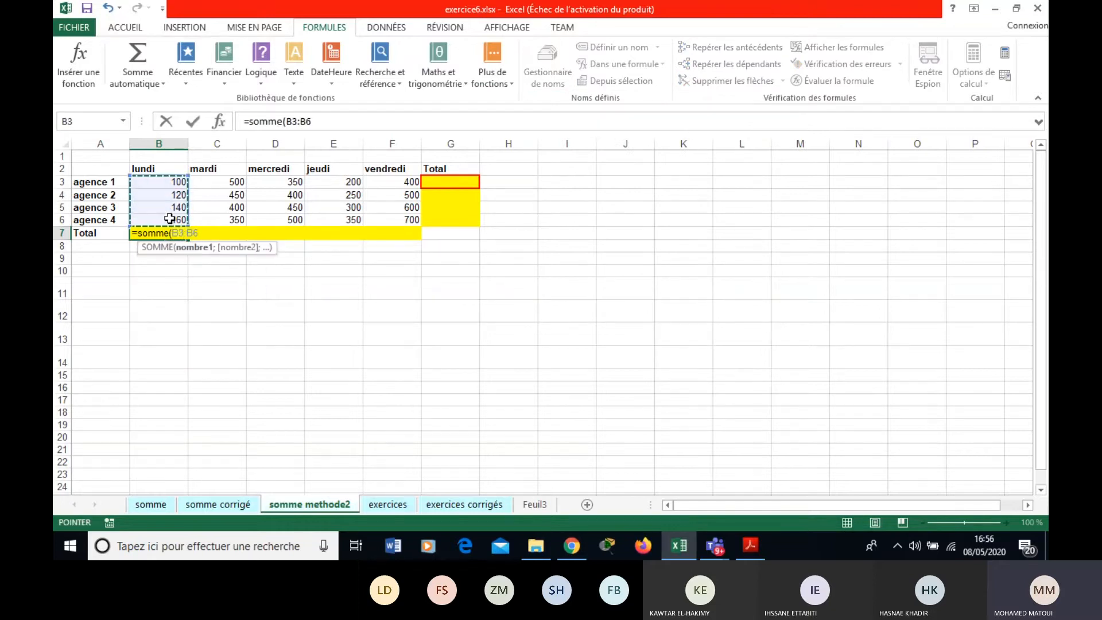
{"action": "key", "text": "Return"}
{"action": "left_click", "coordinate": [178, 233]}
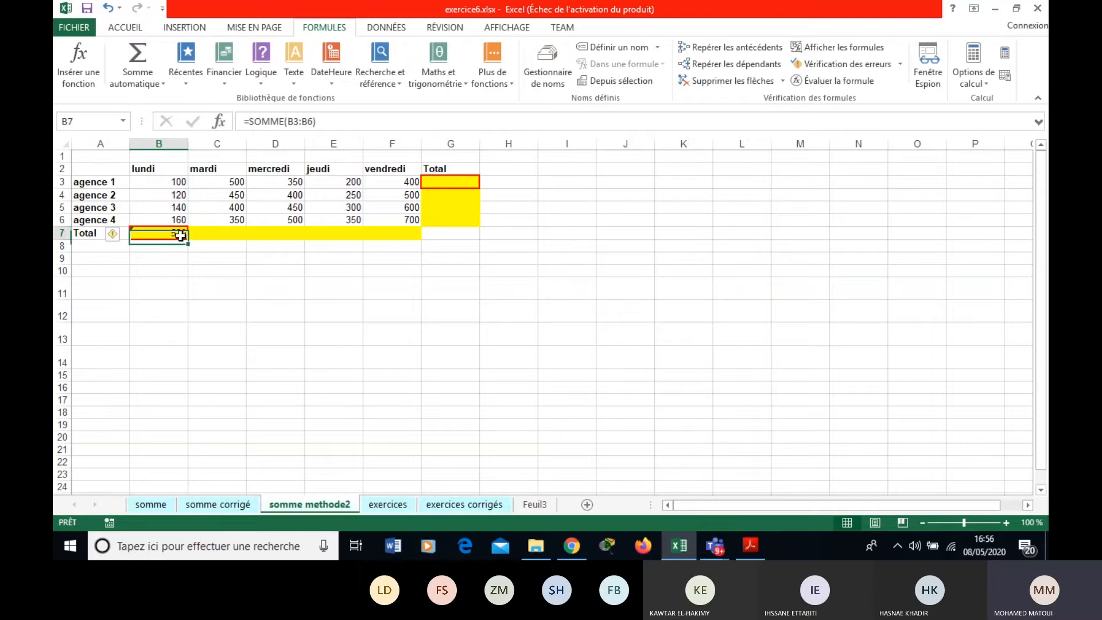
{"action": "left_click_drag", "start_coordinate": [188, 238], "coordinate": [419, 251]}
Enter =SOMME(B3:F3) in G3 for the agence 1 total and copy the formula down to G6.
{"action": "left_click", "coordinate": [441, 183]}
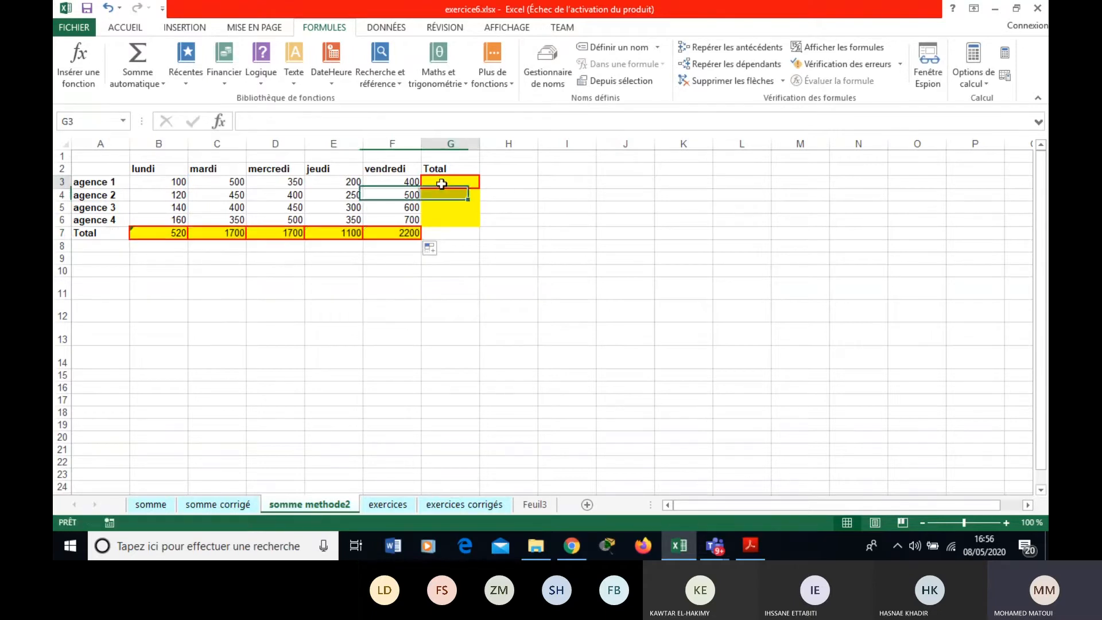
{"action": "type", "text": "=so"}
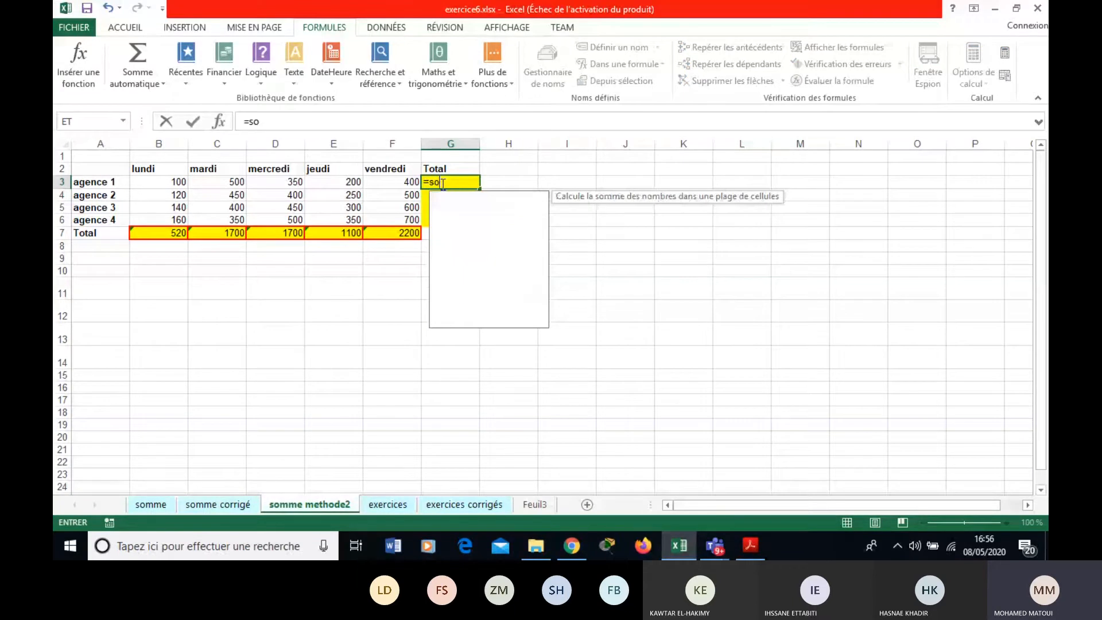
{"action": "type", "text": "mme("}
{"action": "left_click_drag", "start_coordinate": [172, 182], "coordinate": [393, 184]}
{"action": "key", "text": "Return"}
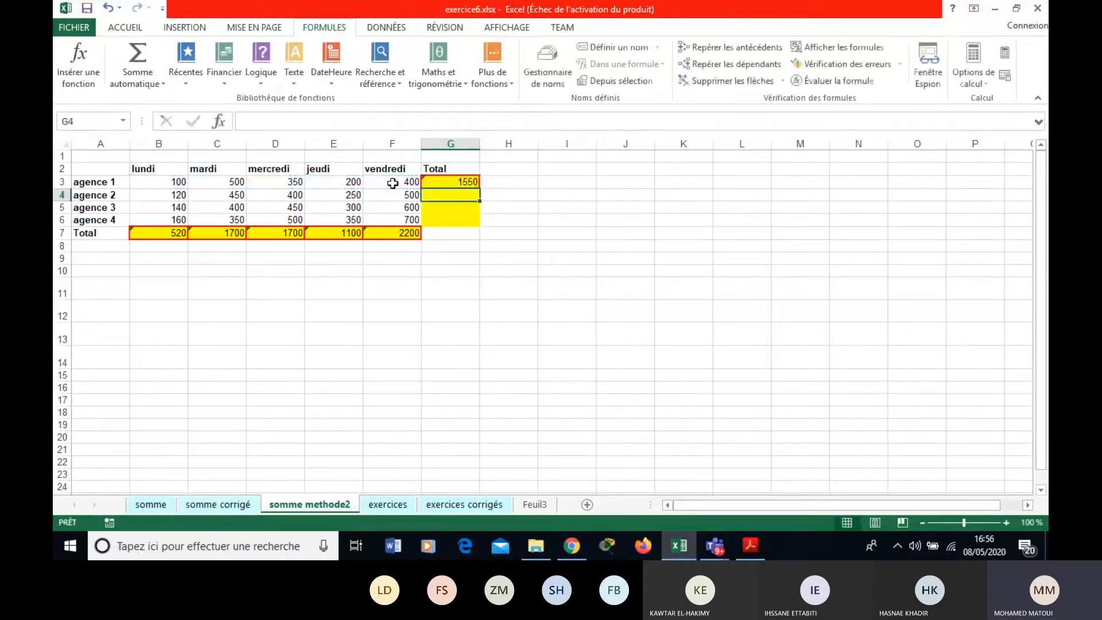
{"action": "left_click", "coordinate": [460, 182]}
{"action": "left_click_drag", "start_coordinate": [478, 195], "coordinate": [473, 227]}
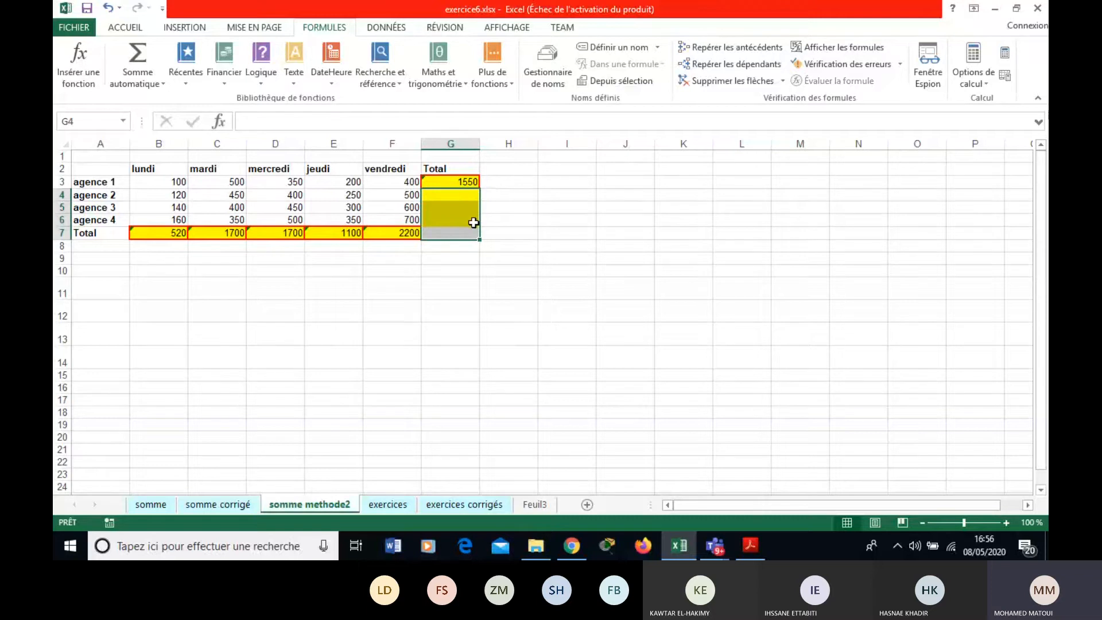
{"action": "left_click", "coordinate": [475, 221]}
{"action": "left_click", "coordinate": [475, 182]}
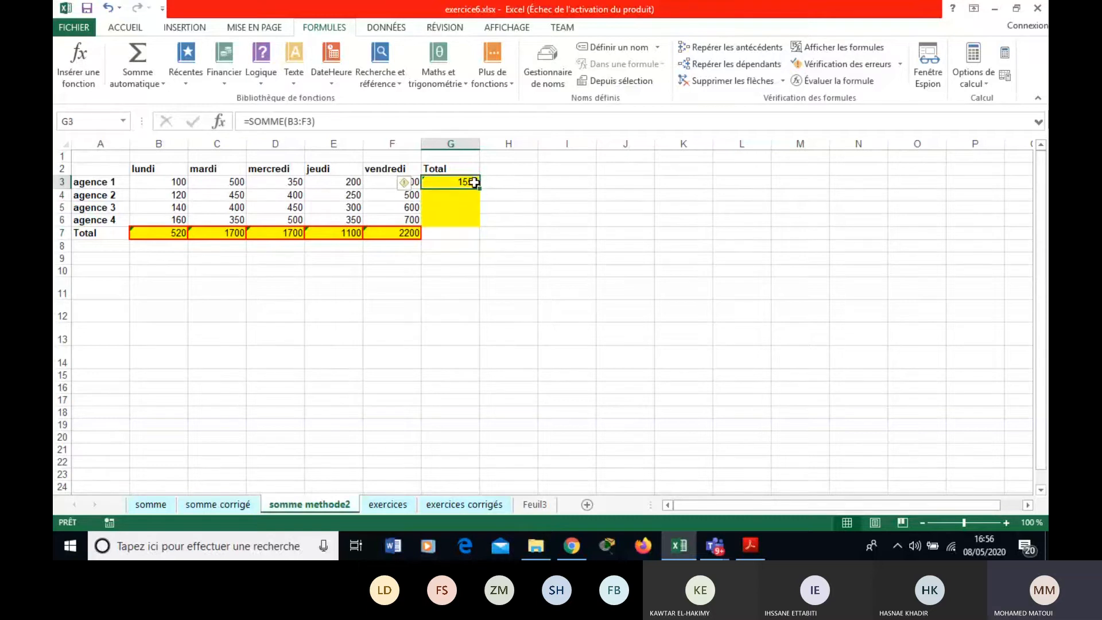
{"action": "left_click_drag", "start_coordinate": [481, 189], "coordinate": [481, 228]}
Compare where the Somme automatique functions are offered, in the function library and among the Accueil editing commands.
{"action": "left_click_drag", "start_coordinate": [115, 169], "coordinate": [464, 223]}
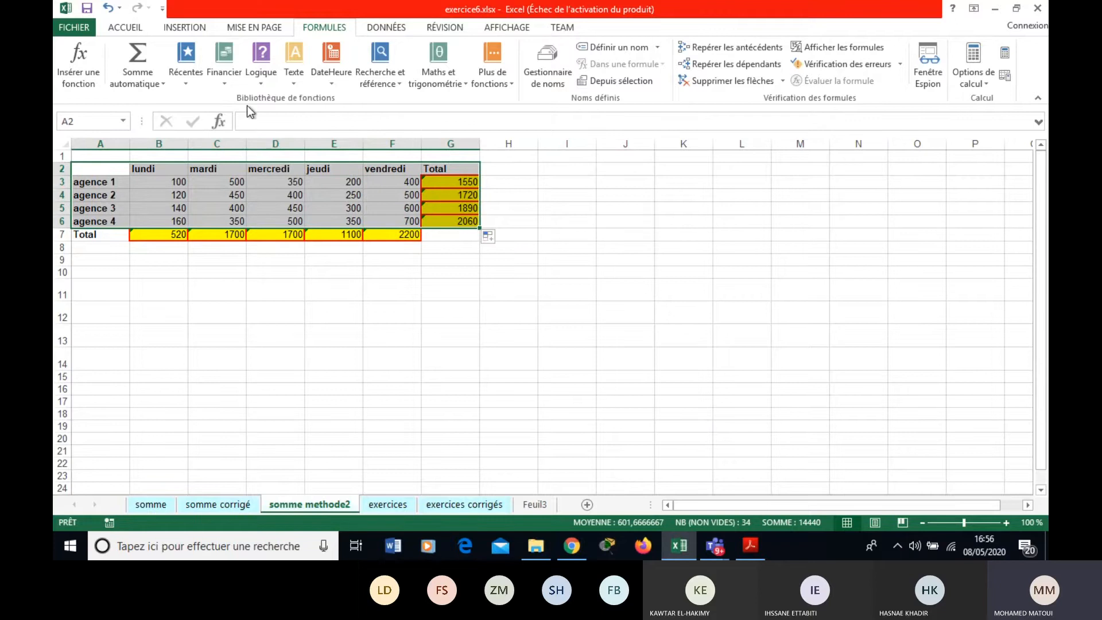
{"action": "left_click", "coordinate": [224, 86]}
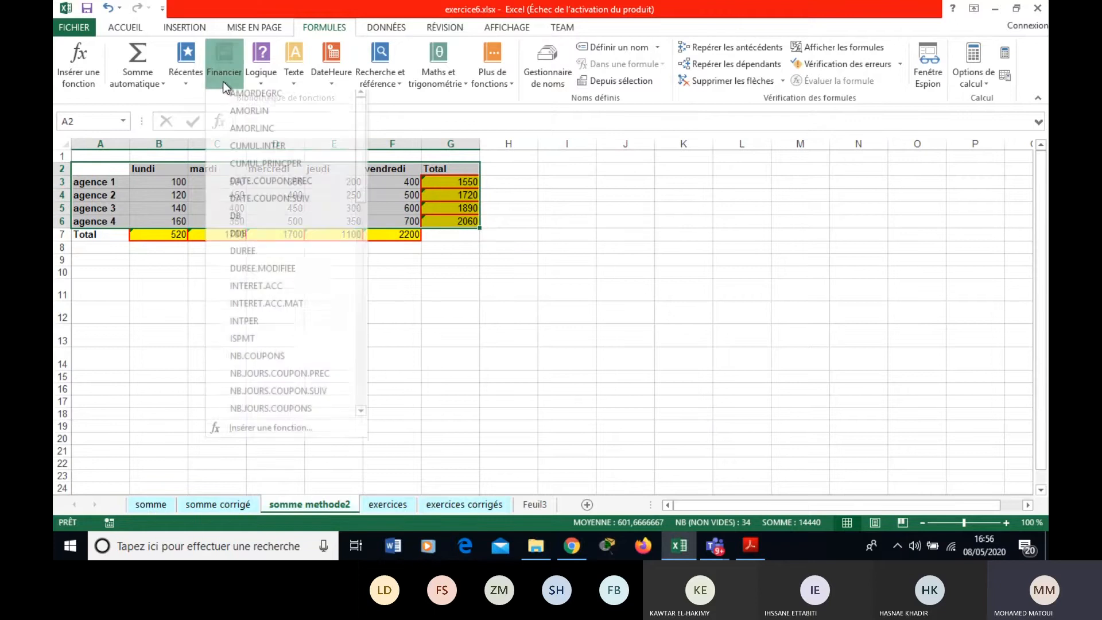
{"action": "left_click", "coordinate": [148, 83]}
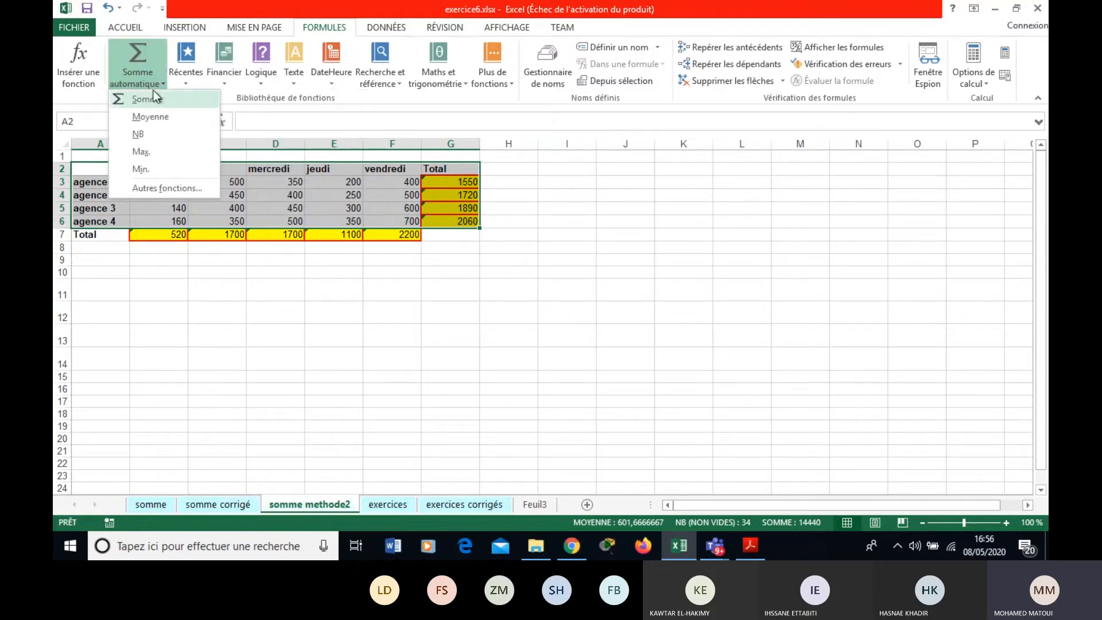
{"action": "left_click", "coordinate": [134, 28]}
{"action": "left_click", "coordinate": [134, 28]}
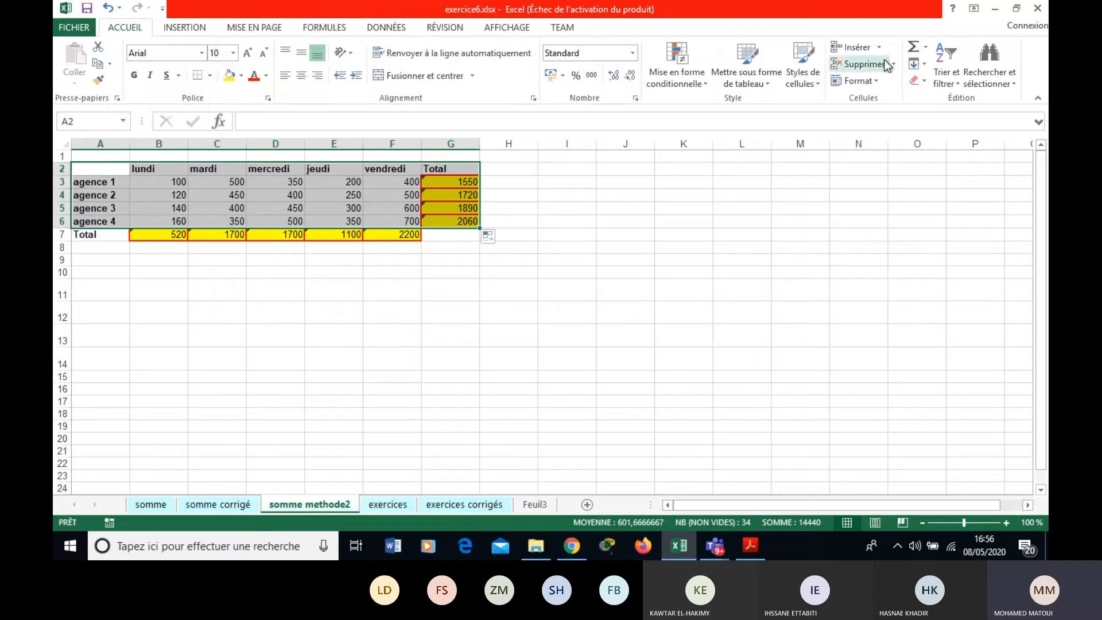
{"action": "left_click", "coordinate": [925, 48]}
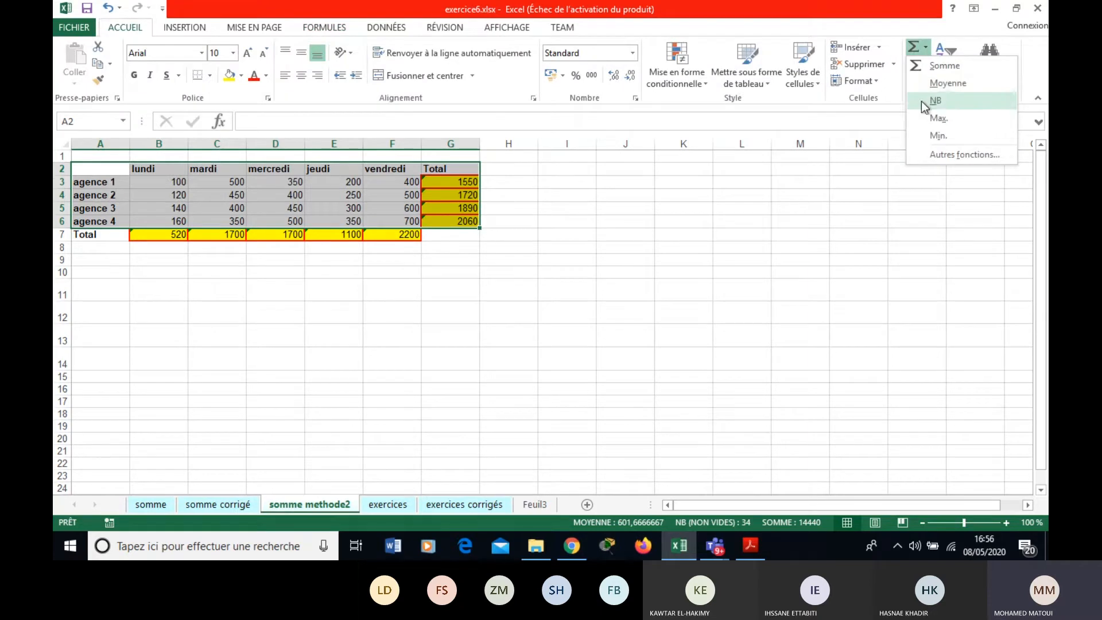
{"action": "left_click", "coordinate": [649, 245]}
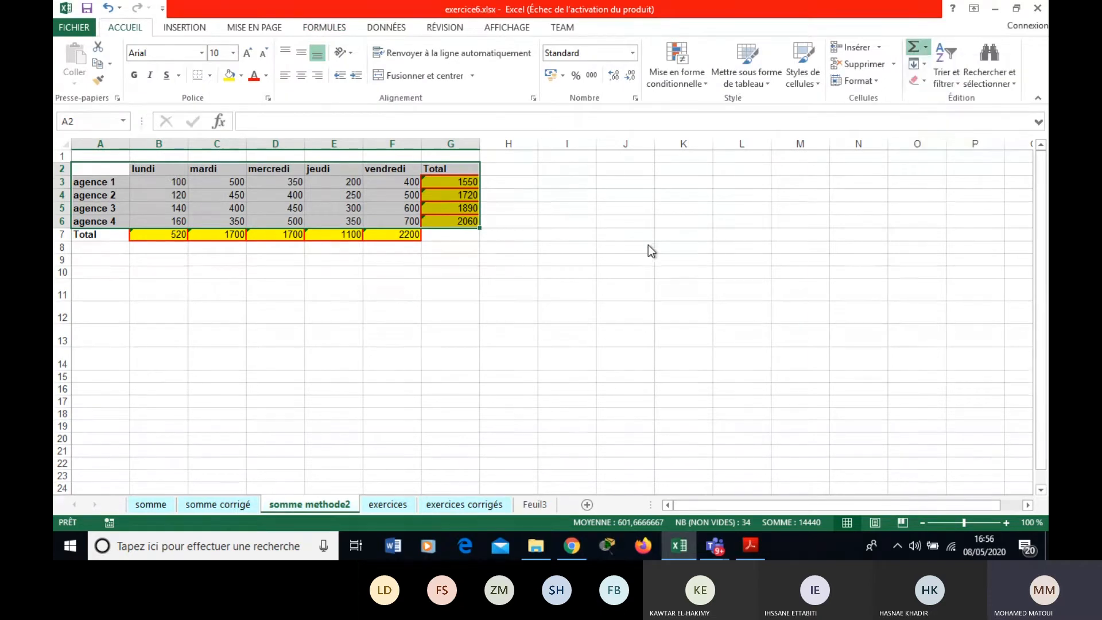
{"action": "left_click", "coordinate": [342, 31]}
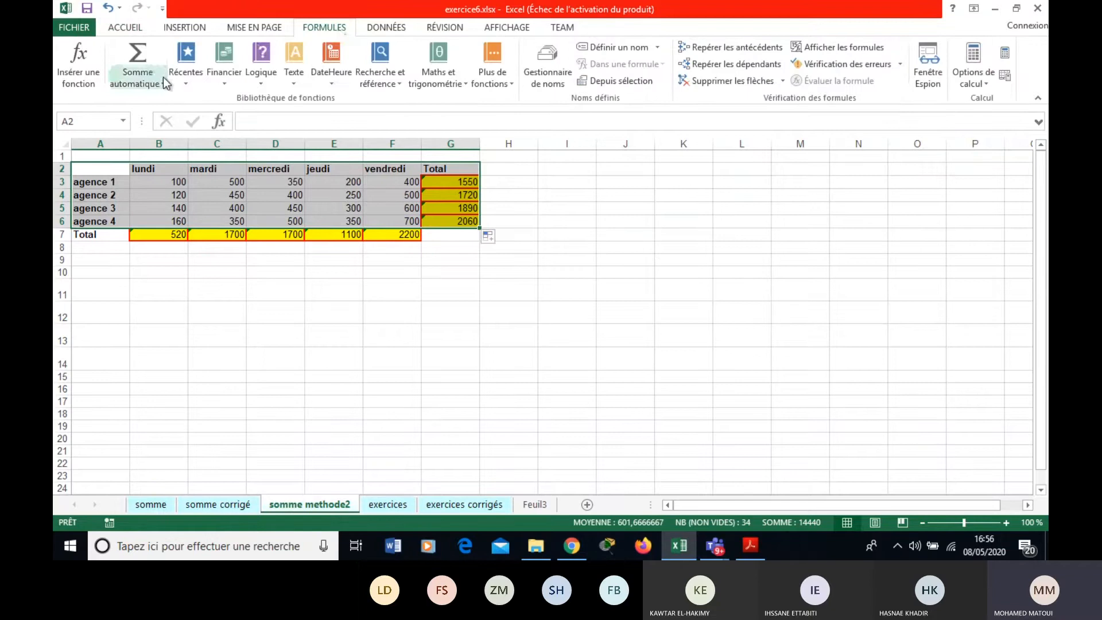
{"action": "left_click", "coordinate": [165, 84]}
{"action": "left_click", "coordinate": [147, 234]}
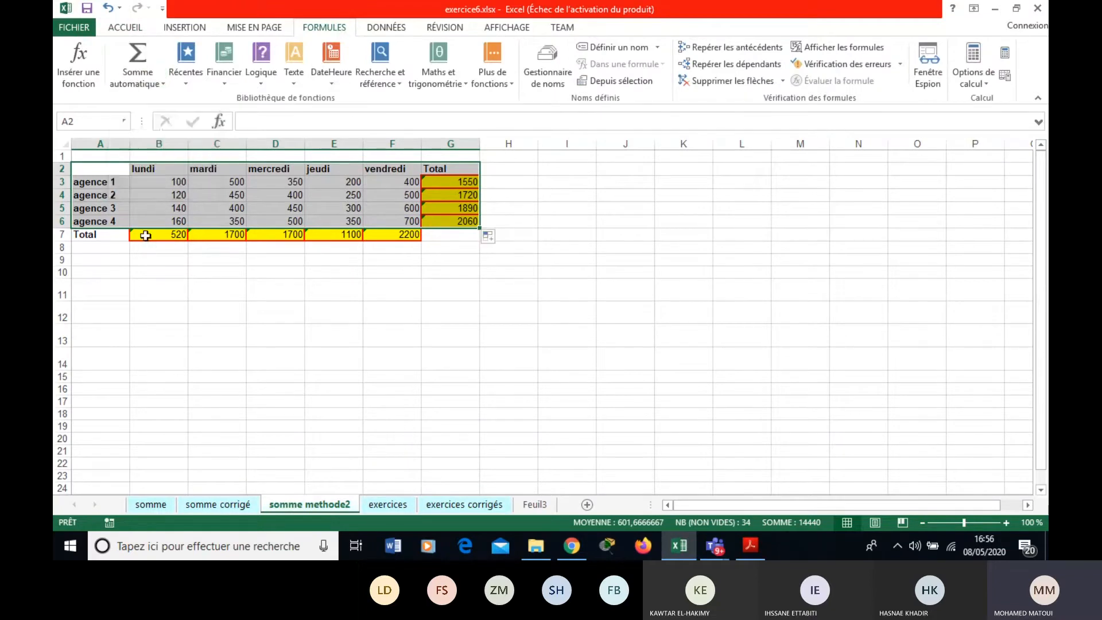
{"action": "left_click", "coordinate": [145, 236]}
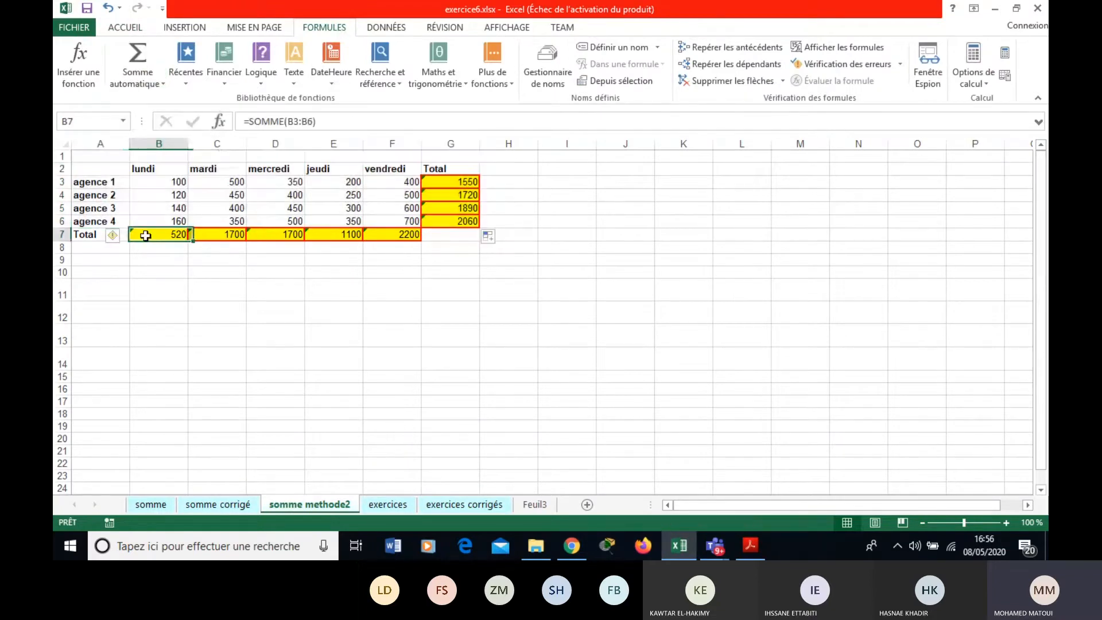
{"action": "left_click", "coordinate": [163, 81]}
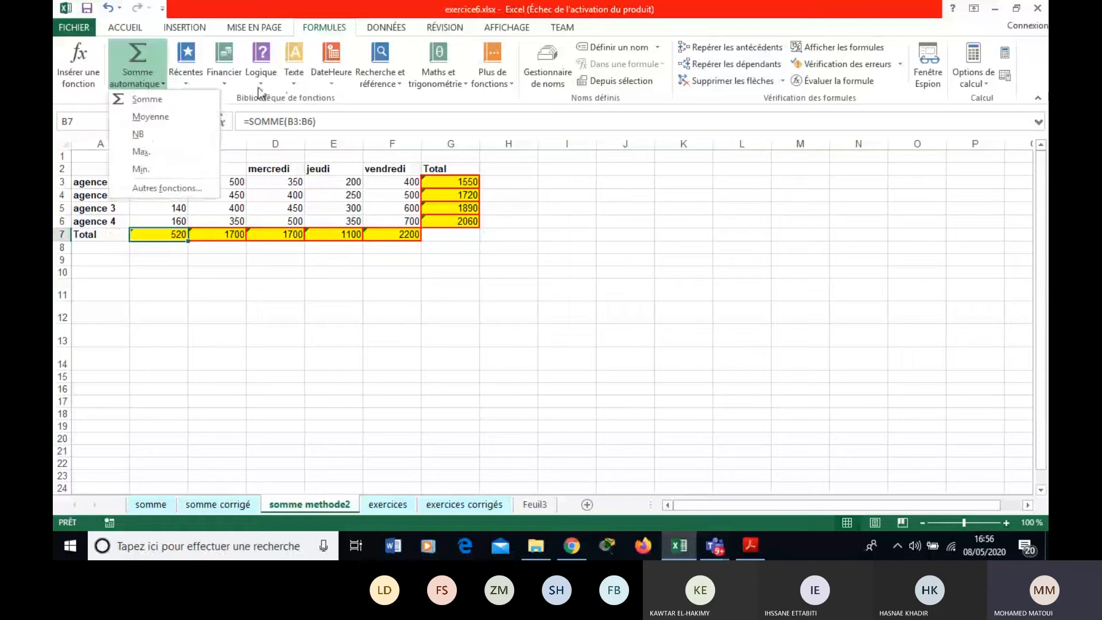
{"action": "left_click", "coordinate": [125, 27]}
{"action": "left_click", "coordinate": [125, 27]}
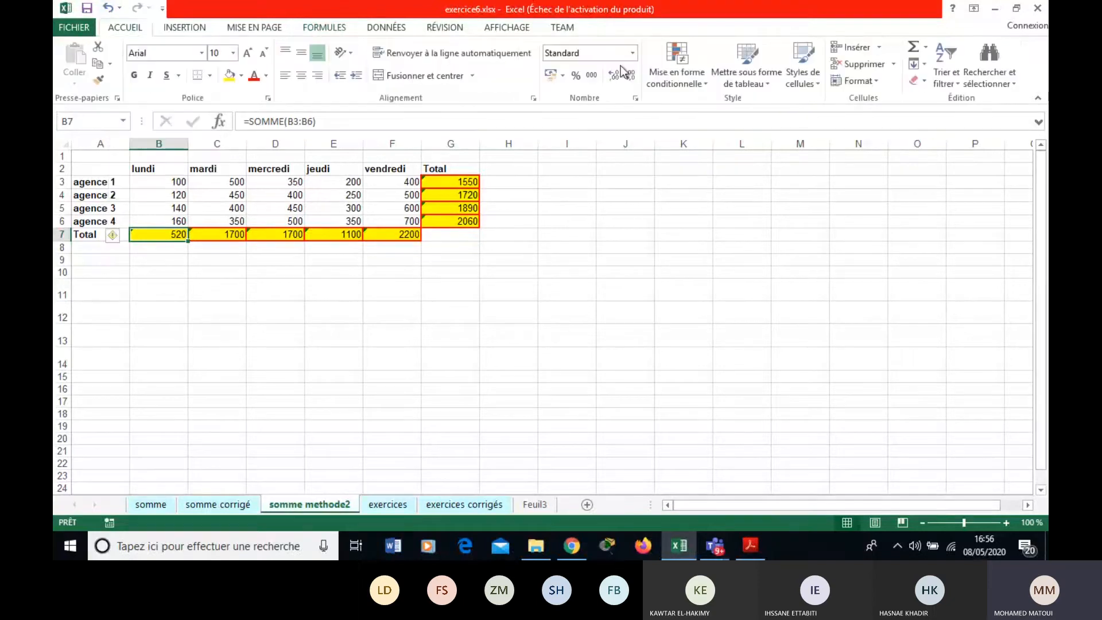
{"action": "left_click", "coordinate": [926, 47]}
{"action": "left_click", "coordinate": [926, 48]}
Switch to Acrobat Reader to consult the Somme automatique instructions in lesFormules.pdf, and return to Excel.
{"action": "left_click", "coordinate": [757, 547]}
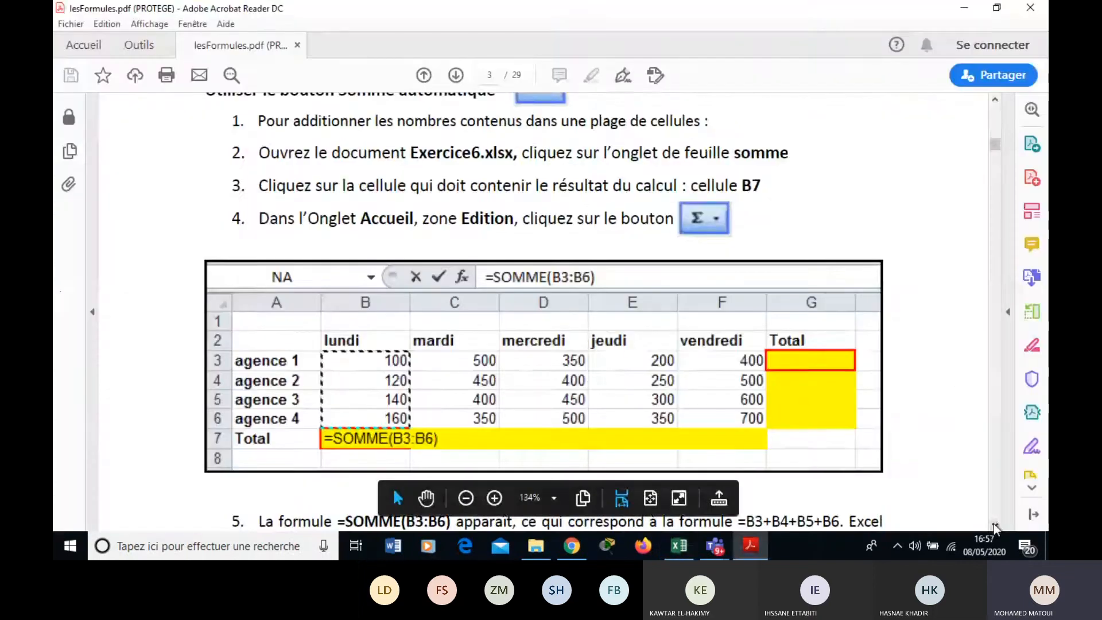
{"action": "scroll", "coordinate": [543, 344], "scroll_direction": "down", "scroll_amount": 1}
{"action": "left_click", "coordinate": [680, 545]}
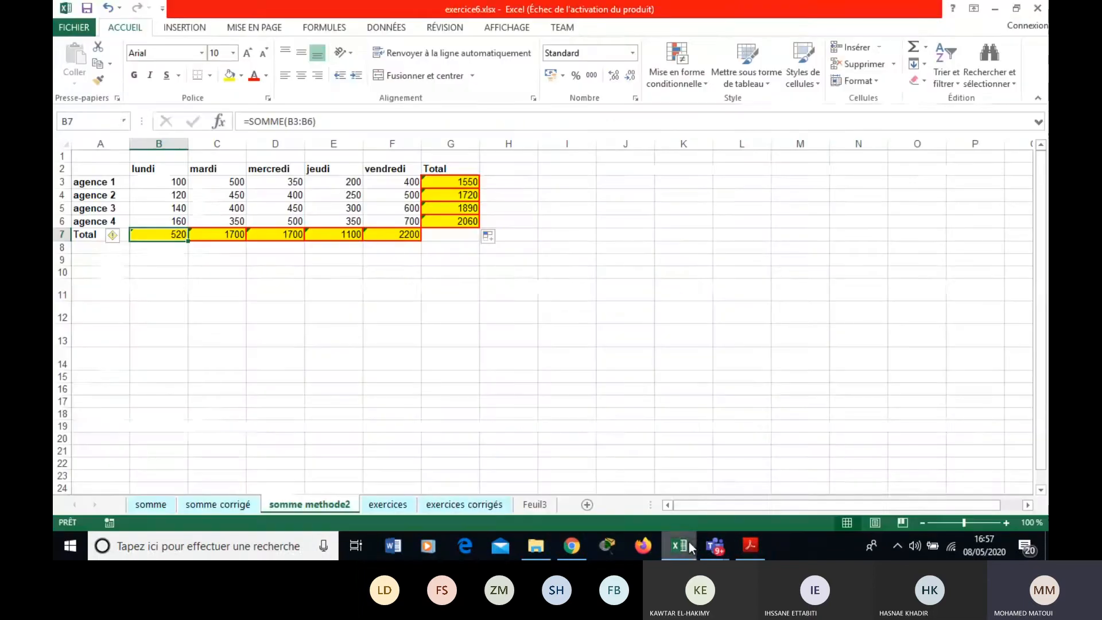
On the exercices sheet, total Usine 1 in B8 with the automatic Somme of B4:B7 and copy it to C8 for Usine 2.
{"action": "left_click", "coordinate": [463, 506]}
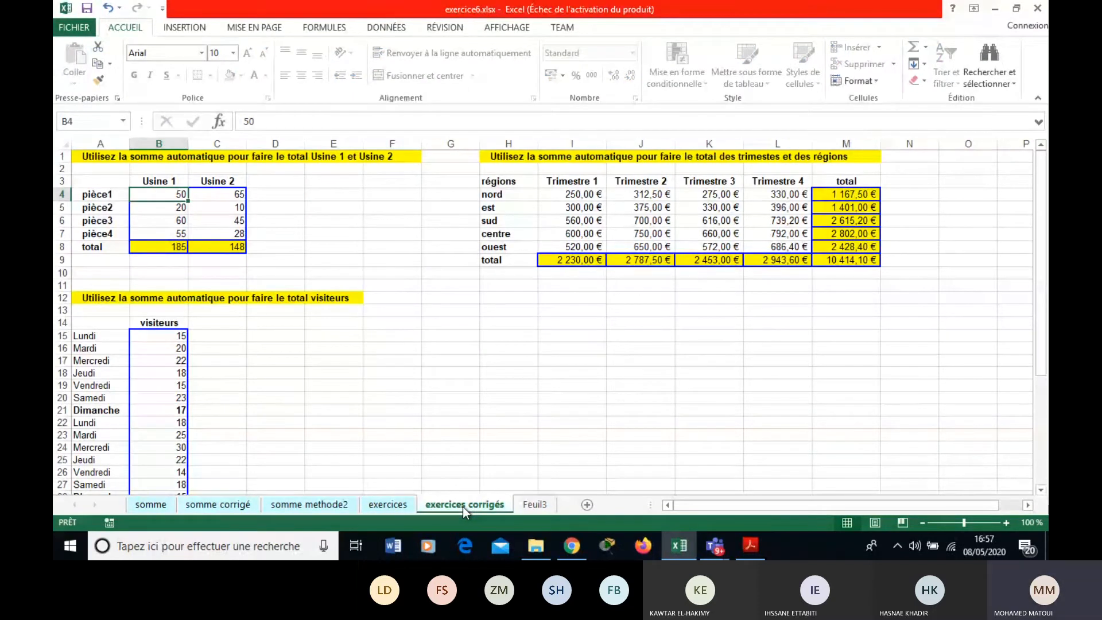
{"action": "left_click", "coordinate": [388, 505]}
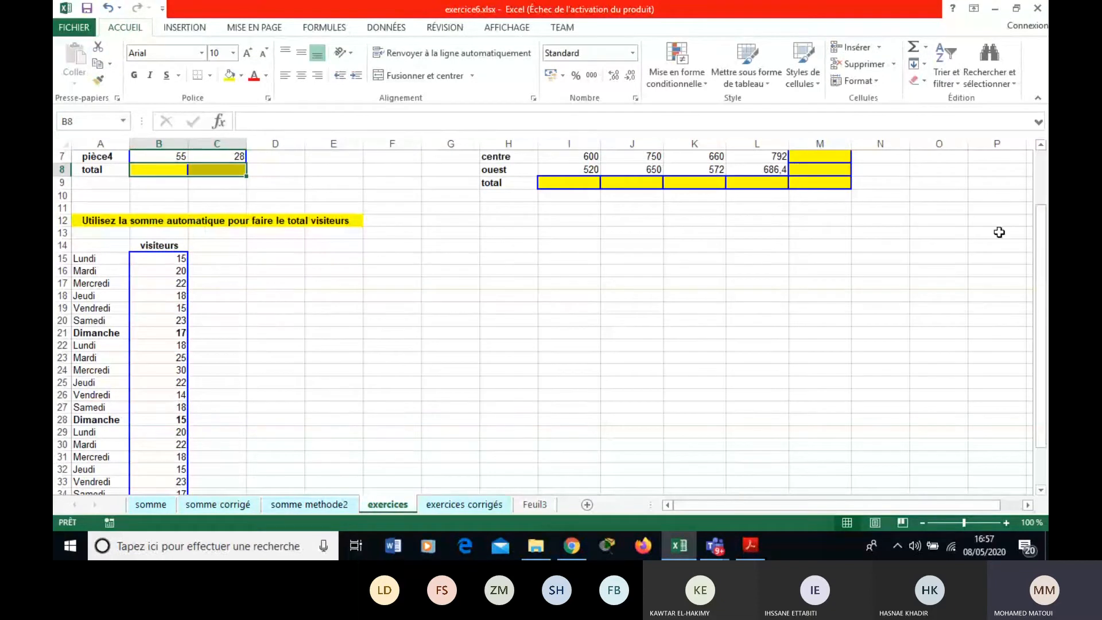
{"action": "left_click_drag", "start_coordinate": [1040, 229], "coordinate": [1038, 167]}
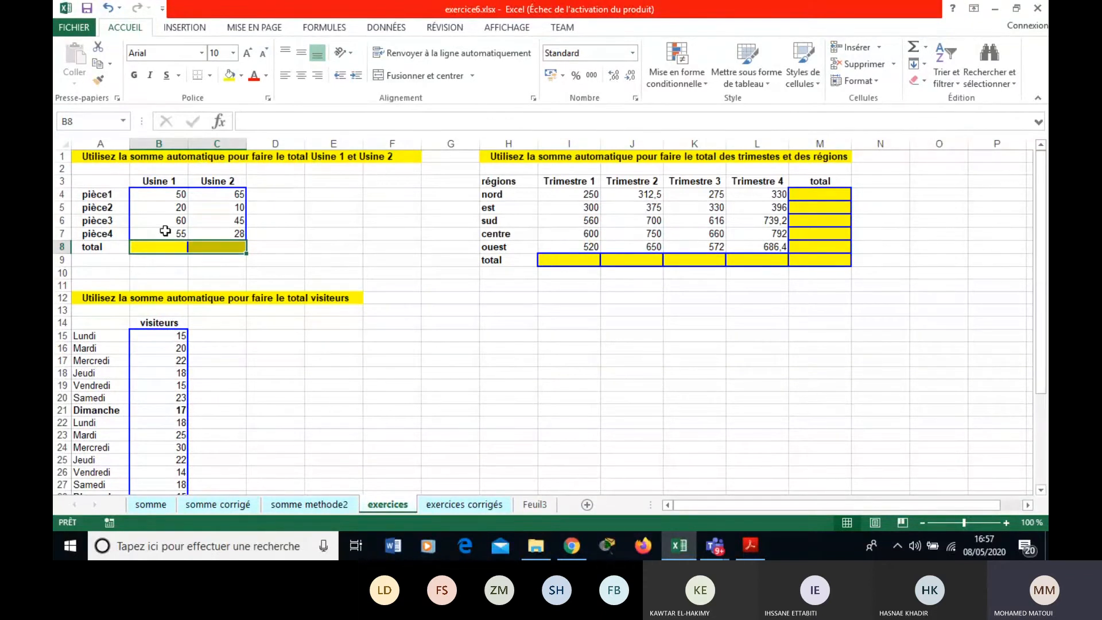
{"action": "left_click", "coordinate": [152, 246]}
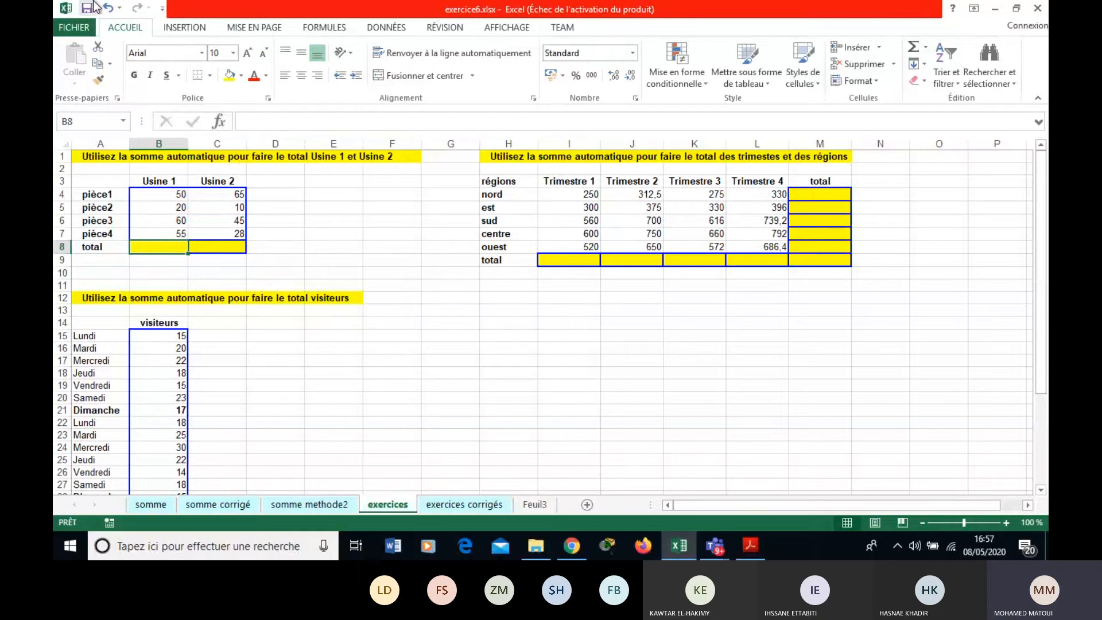
{"action": "left_click", "coordinate": [927, 48]}
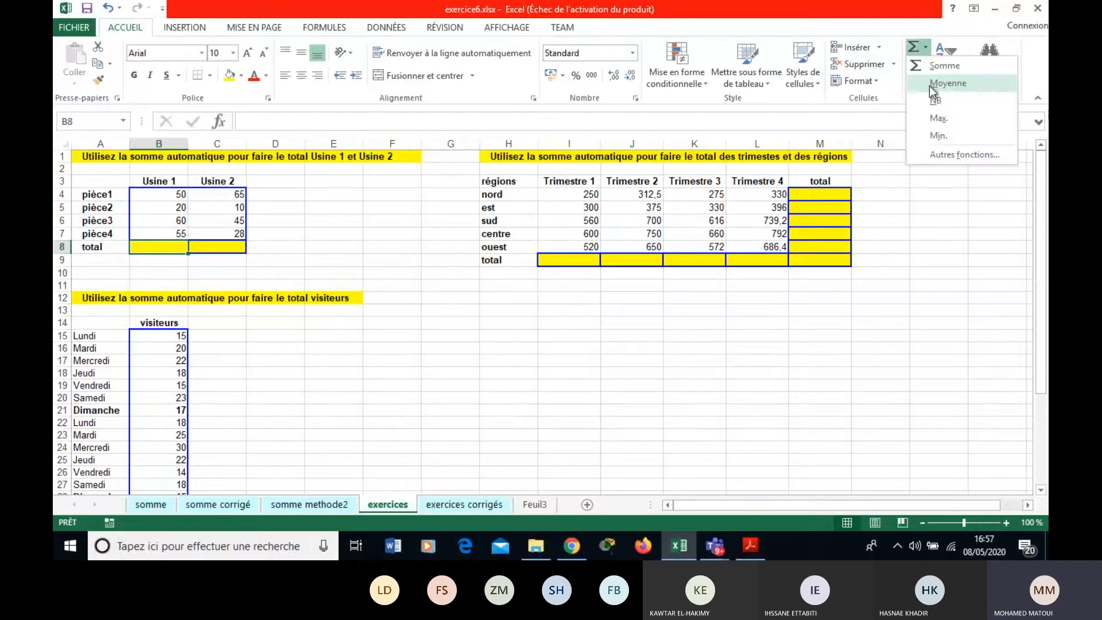
{"action": "left_click", "coordinate": [944, 65]}
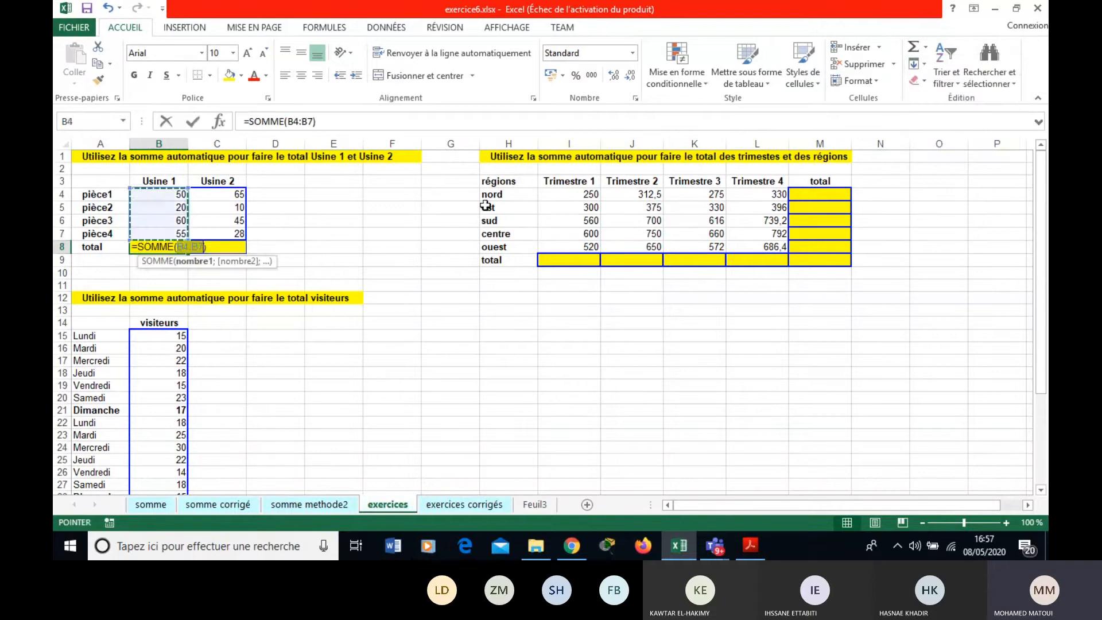
{"action": "key", "text": "Return"}
{"action": "left_click", "coordinate": [182, 246]}
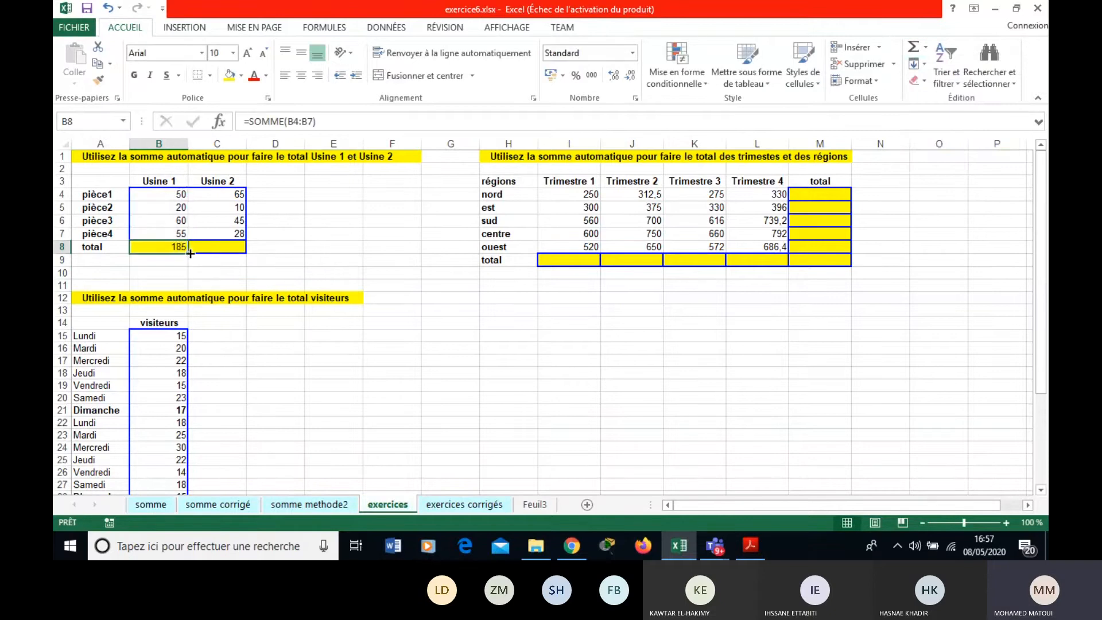
{"action": "left_click_drag", "start_coordinate": [190, 253], "coordinate": [238, 256]}
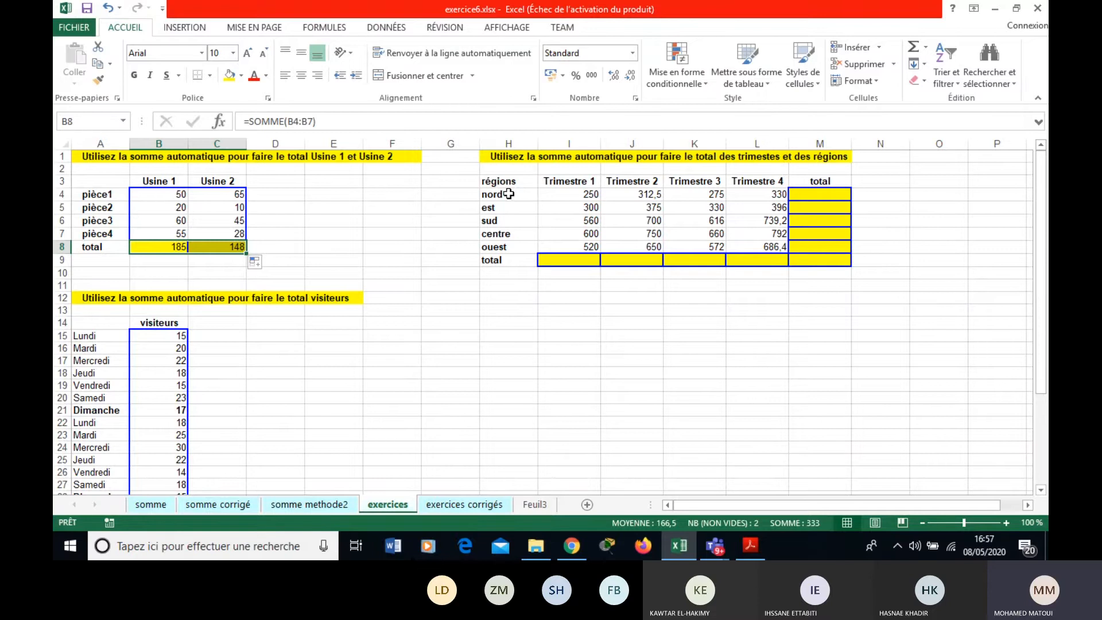
Enter =SOMME(I4:I8) in I9 for the Trimestre 1 total and copy the formula across to L9.
{"action": "left_click", "coordinate": [552, 260]}
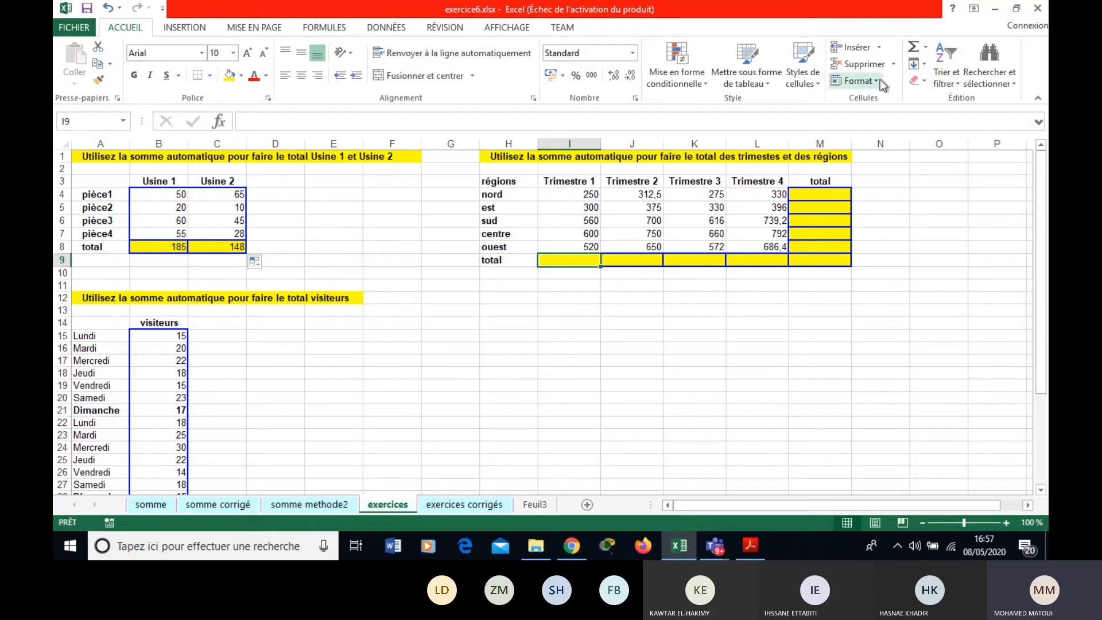
{"action": "type", "text": "=somme"}
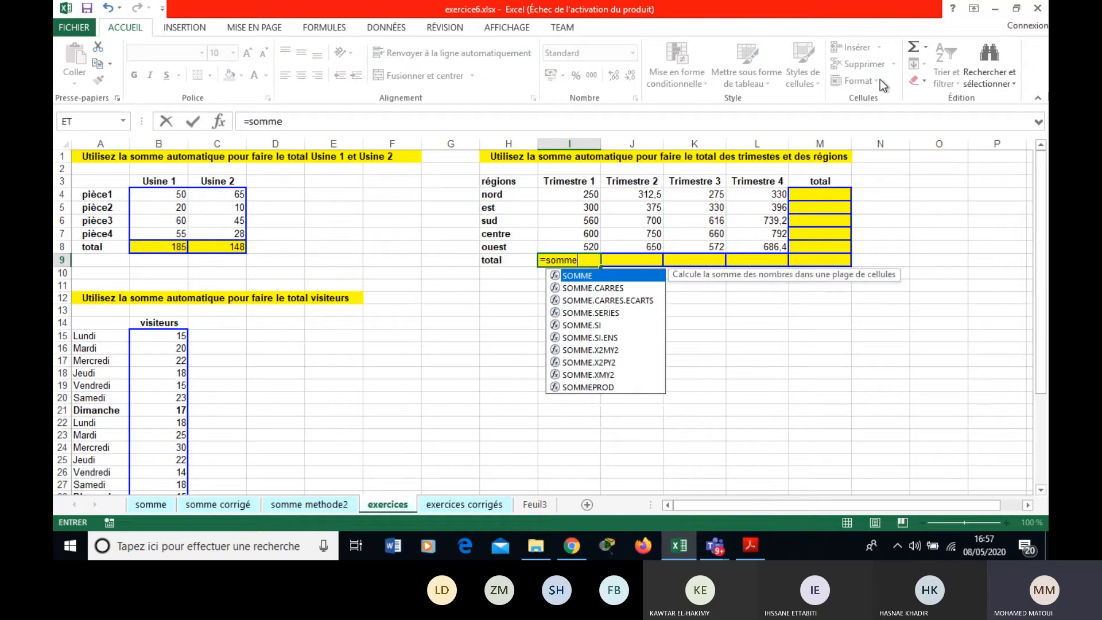
{"action": "type", "text": "("}
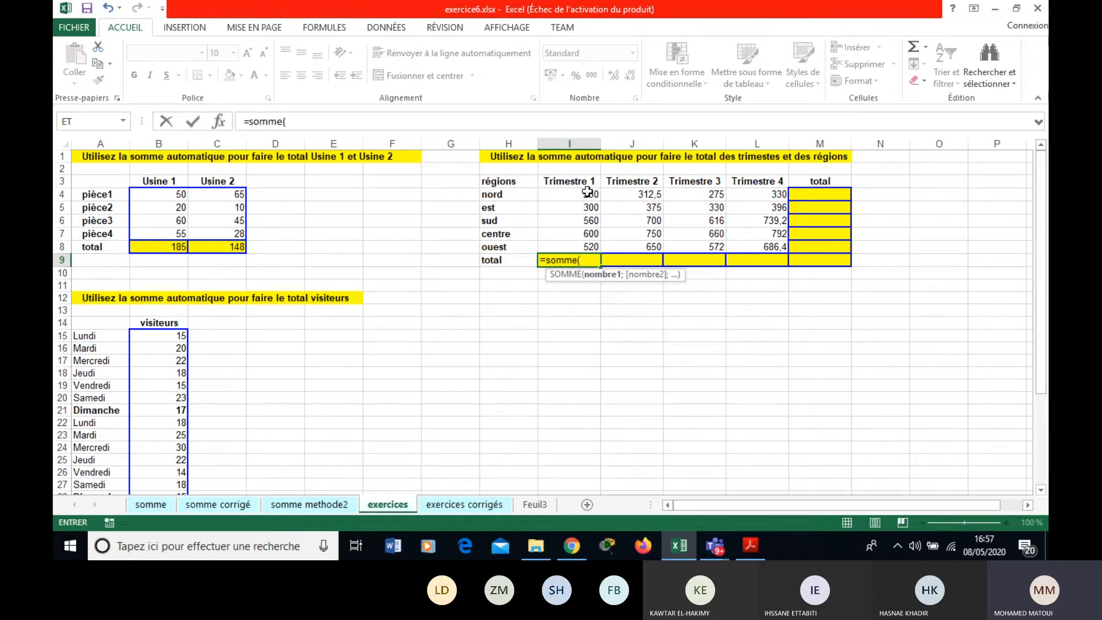
{"action": "left_click_drag", "start_coordinate": [587, 192], "coordinate": [585, 248]}
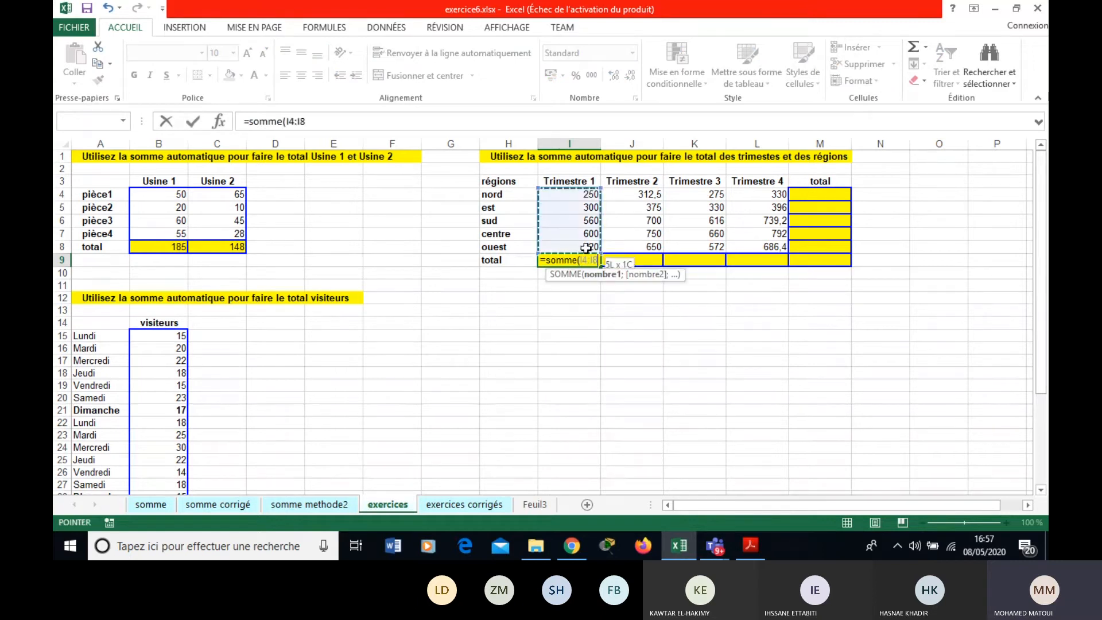
{"action": "key", "text": "Return"}
{"action": "left_click", "coordinate": [587, 258]}
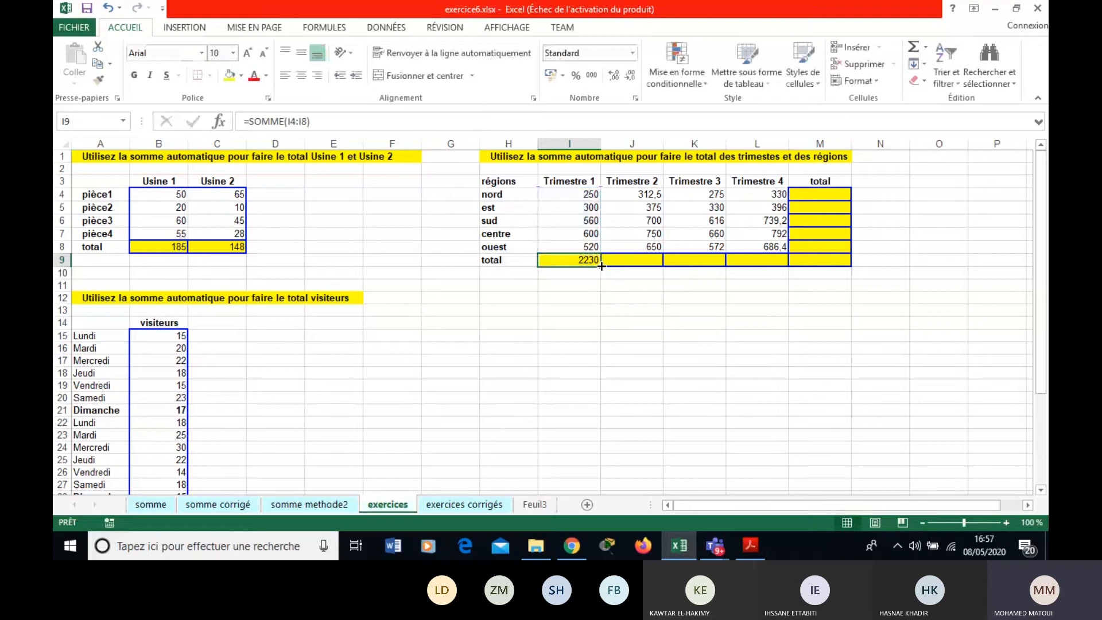
{"action": "left_click_drag", "start_coordinate": [601, 266], "coordinate": [738, 269]}
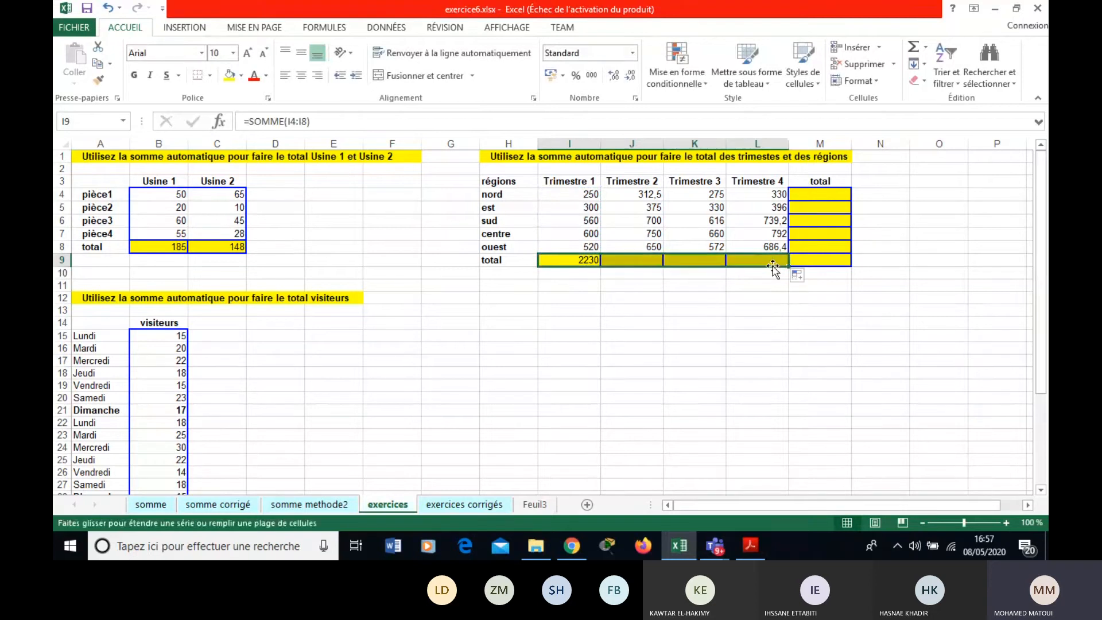
Enter =SOMME(I4:L4) in M4 for the nord region total and copy the formula down to M8.
{"action": "left_click", "coordinate": [808, 194]}
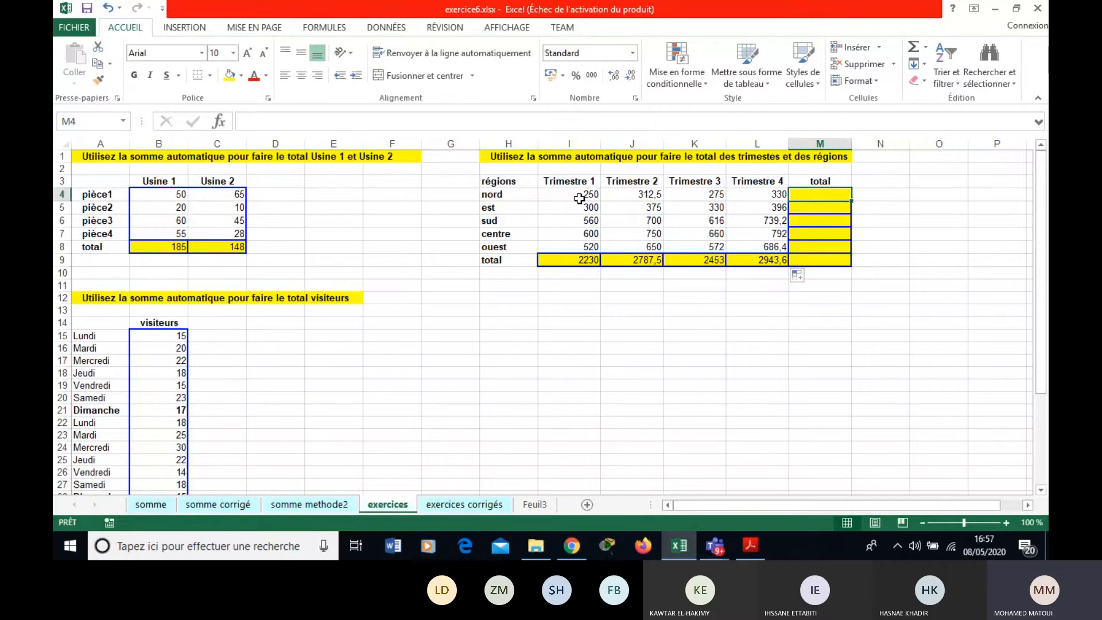
{"action": "left_click_drag", "start_coordinate": [581, 195], "coordinate": [762, 192]}
{"action": "left_click", "coordinate": [821, 193]}
{"action": "type", "text": "=somme("}
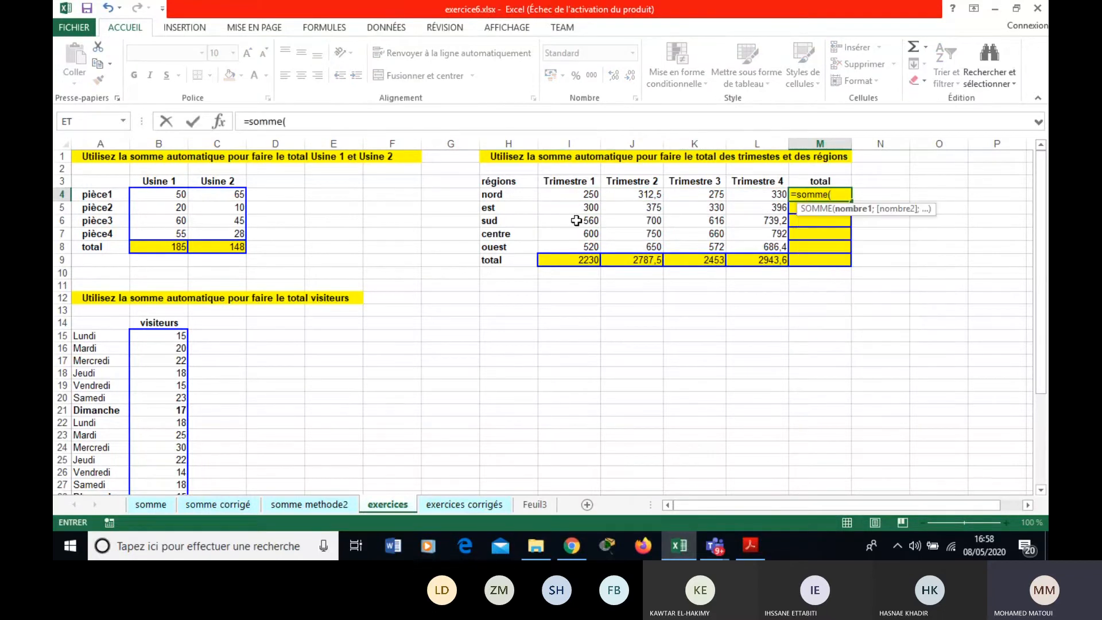
{"action": "left_click_drag", "start_coordinate": [570, 196], "coordinate": [771, 193]}
{"action": "type", "text": "="}
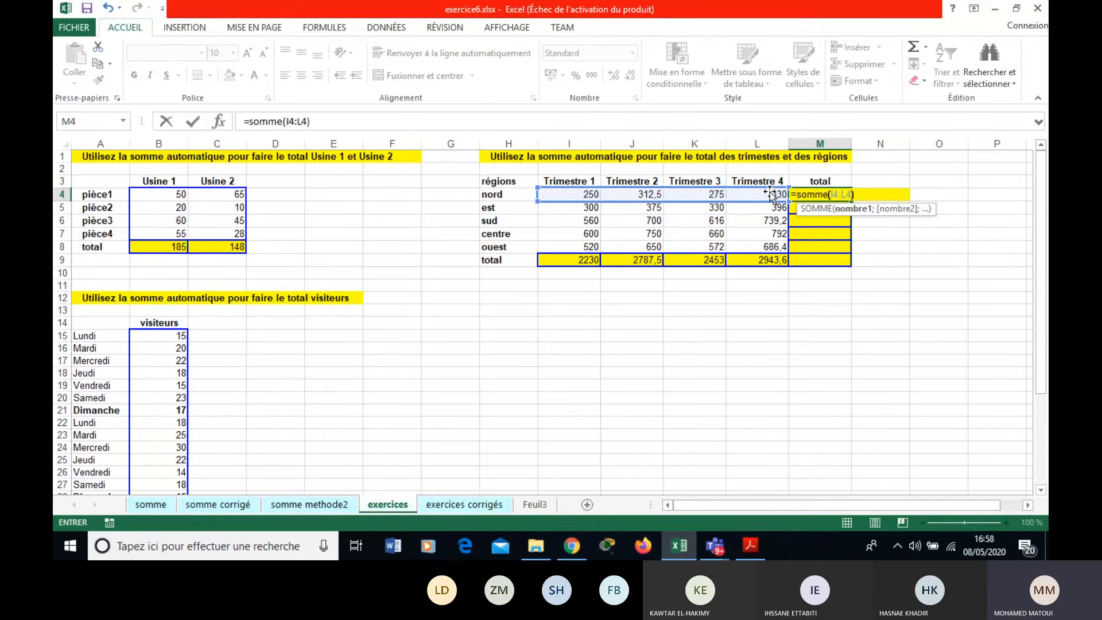
{"action": "key", "text": "Return"}
{"action": "left_click", "coordinate": [832, 195]}
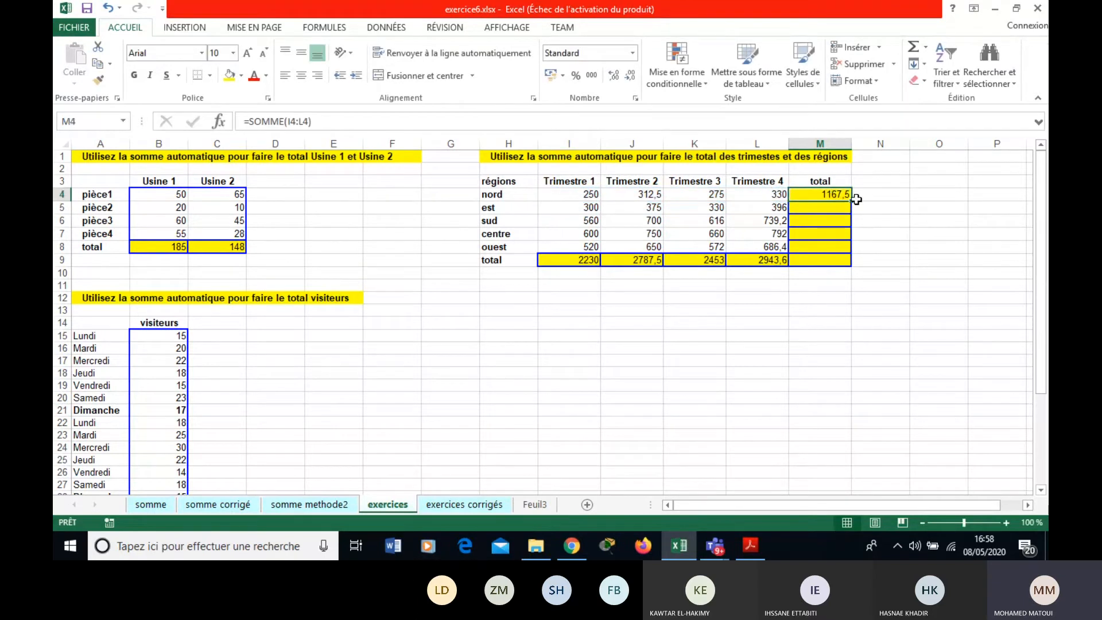
{"action": "left_click_drag", "start_coordinate": [857, 198], "coordinate": [843, 267]}
Enter =SOMME(B15:B35) in B37 to total the visiteurs column.
{"action": "left_click_drag", "start_coordinate": [1042, 224], "coordinate": [1036, 311]}
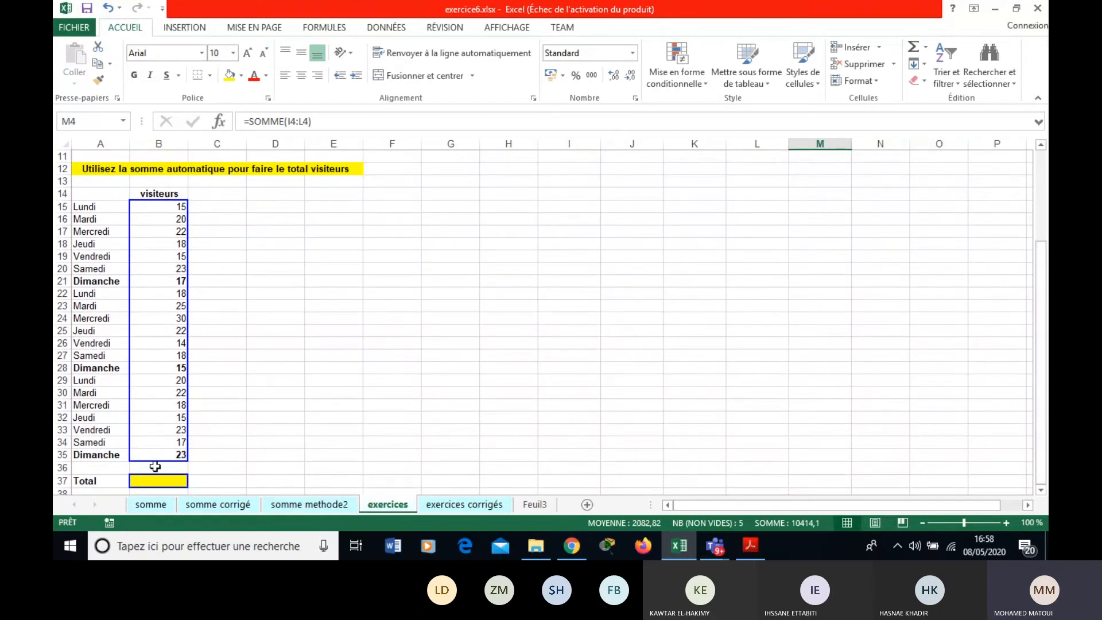
{"action": "left_click", "coordinate": [145, 478]}
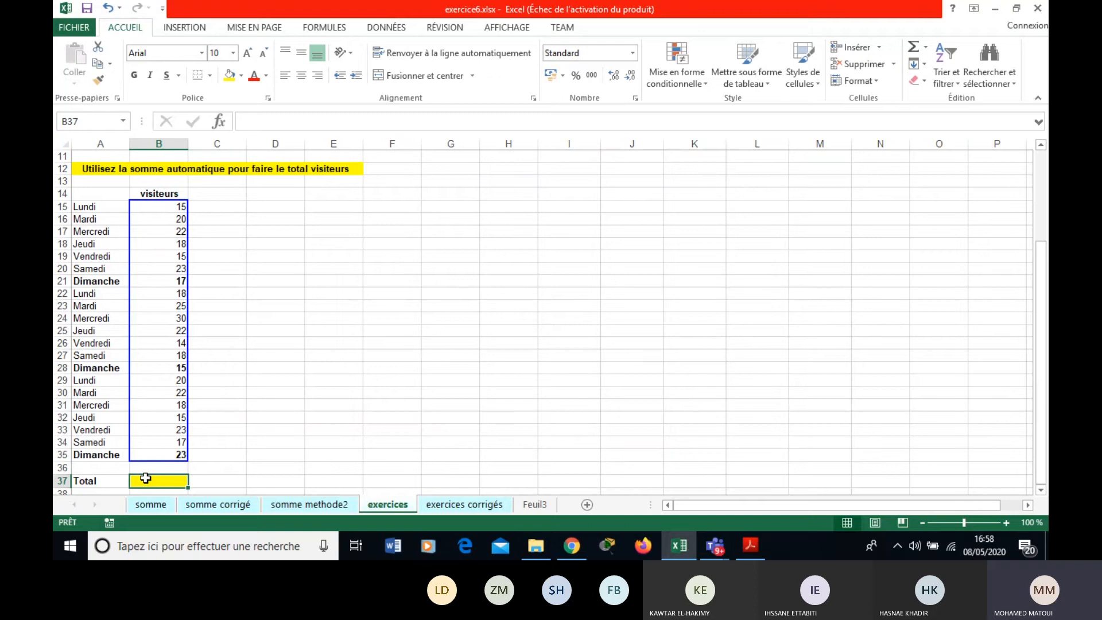
{"action": "type", "text": "=somme("}
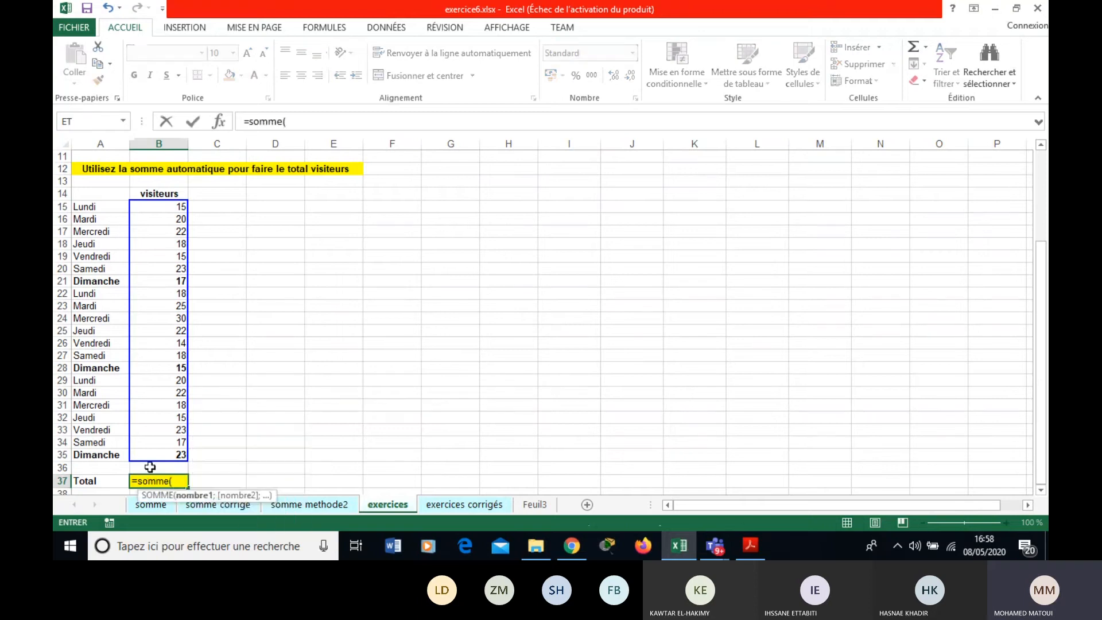
{"action": "left_click_drag", "start_coordinate": [178, 206], "coordinate": [168, 452]}
{"action": "key", "text": "Return"}
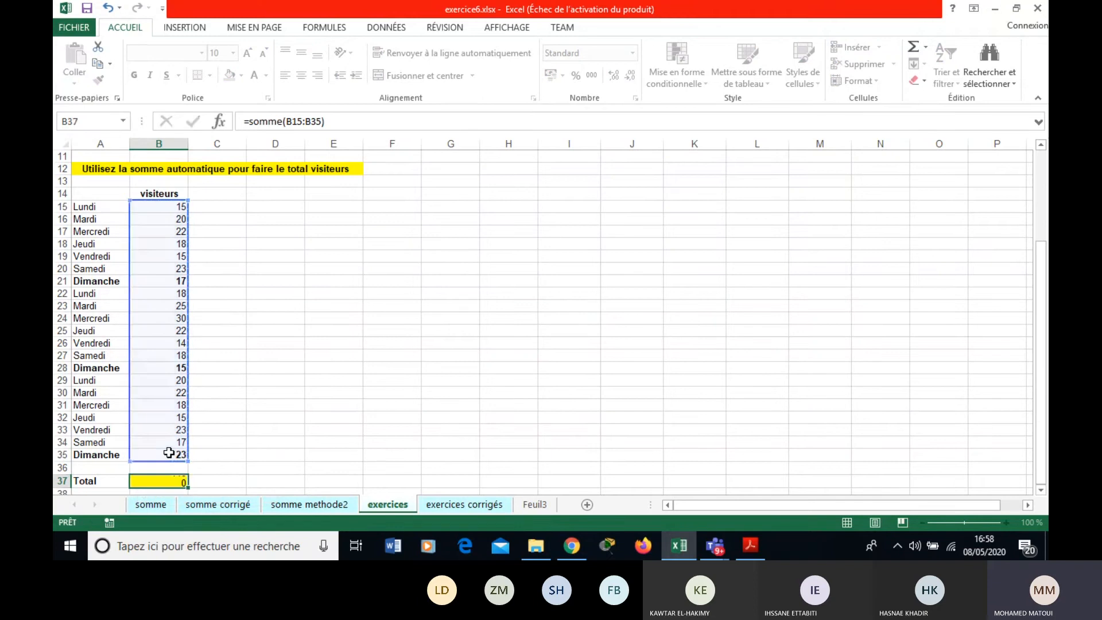
Clear the visiteurs total in B37 and recalculate it with the automatic Somme, correcting the range to B15:B35.
{"action": "left_click", "coordinate": [172, 470]}
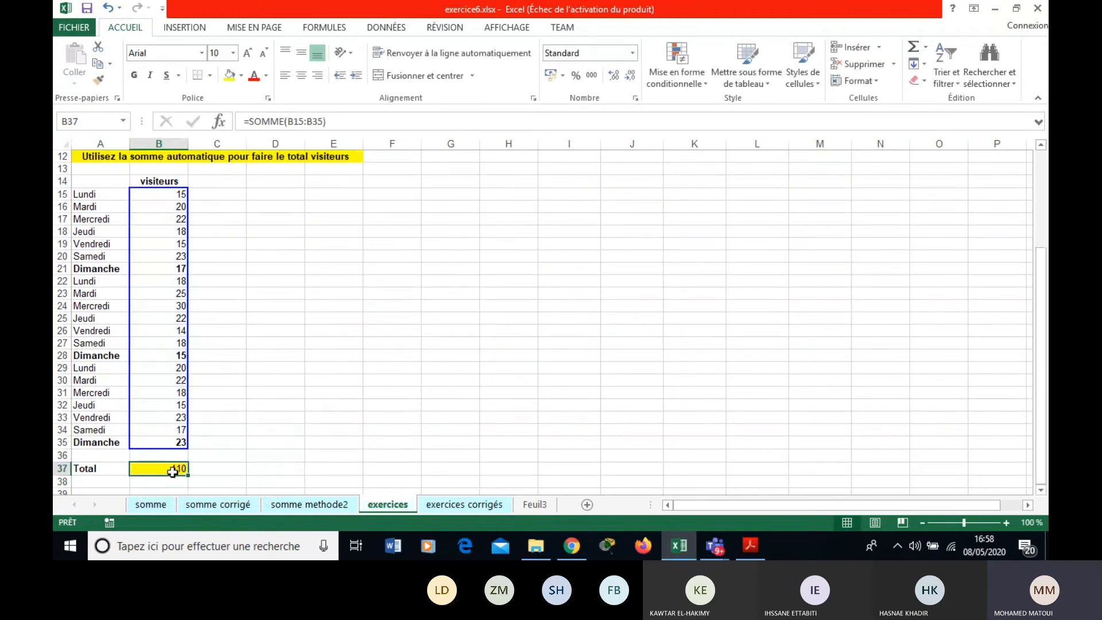
{"action": "key", "text": "Delete"}
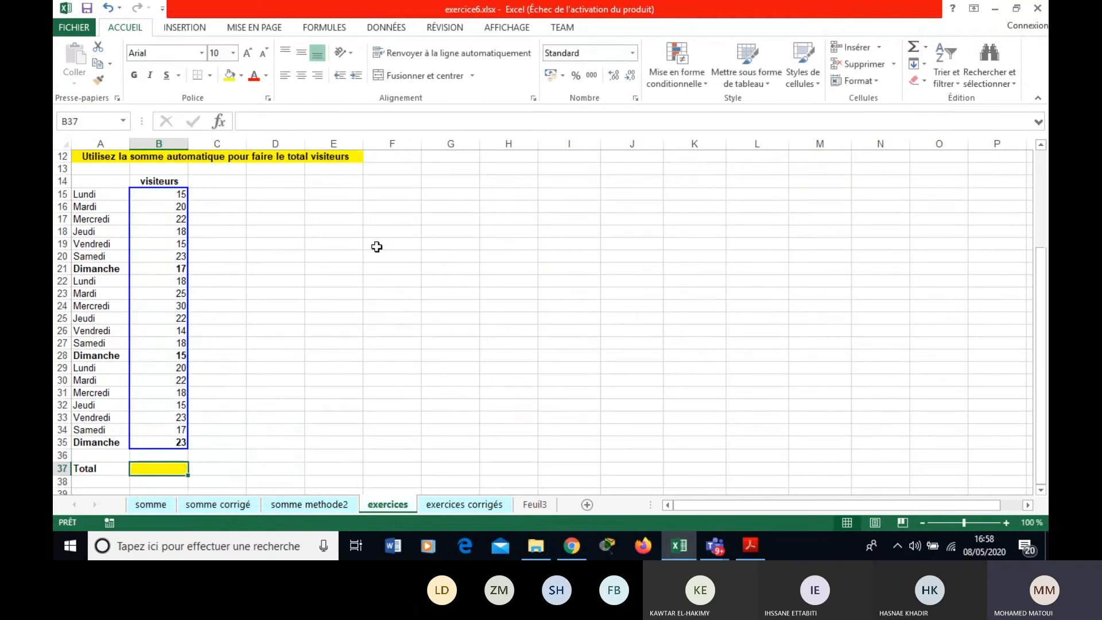
{"action": "left_click", "coordinate": [926, 47]}
{"action": "left_click", "coordinate": [921, 72]}
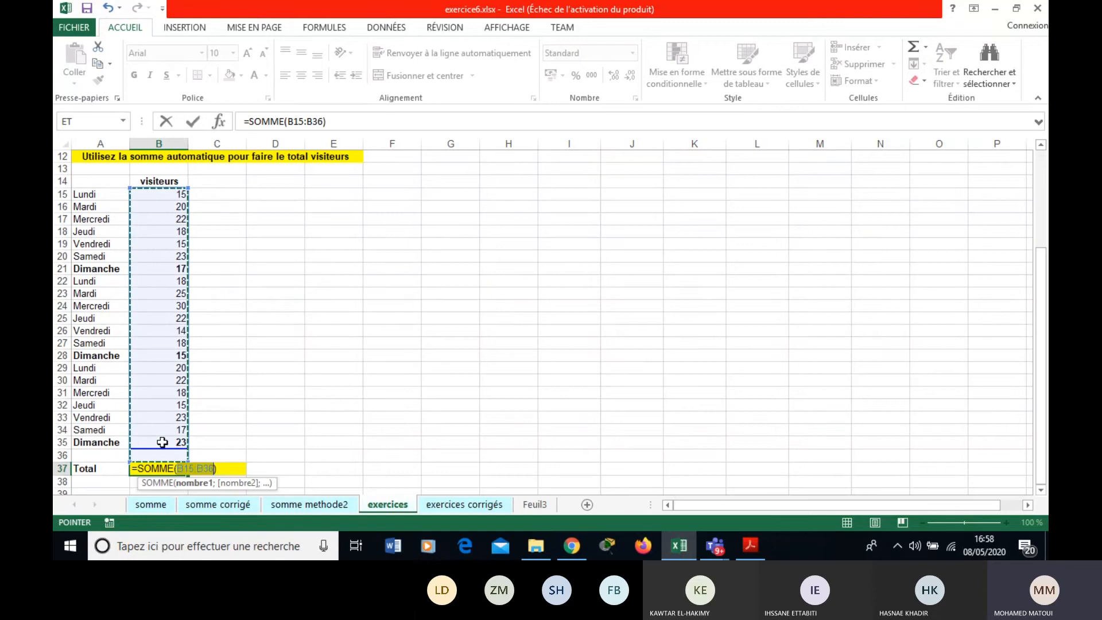
{"action": "left_click", "coordinate": [324, 120]}
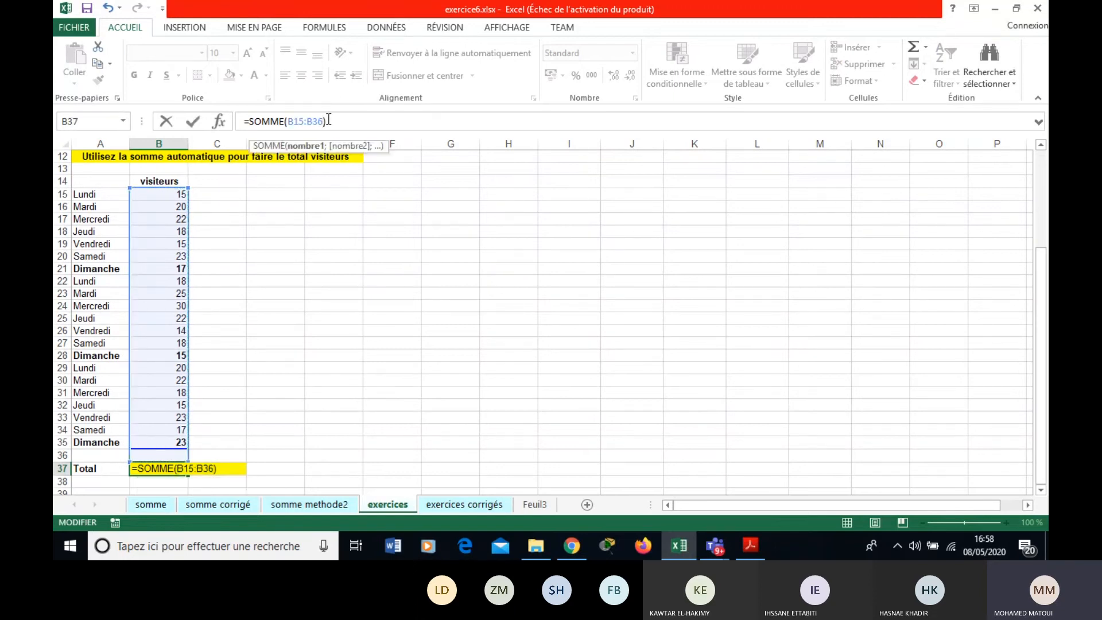
{"action": "key", "text": "BackSpace"}
{"action": "type", "text": "5"}
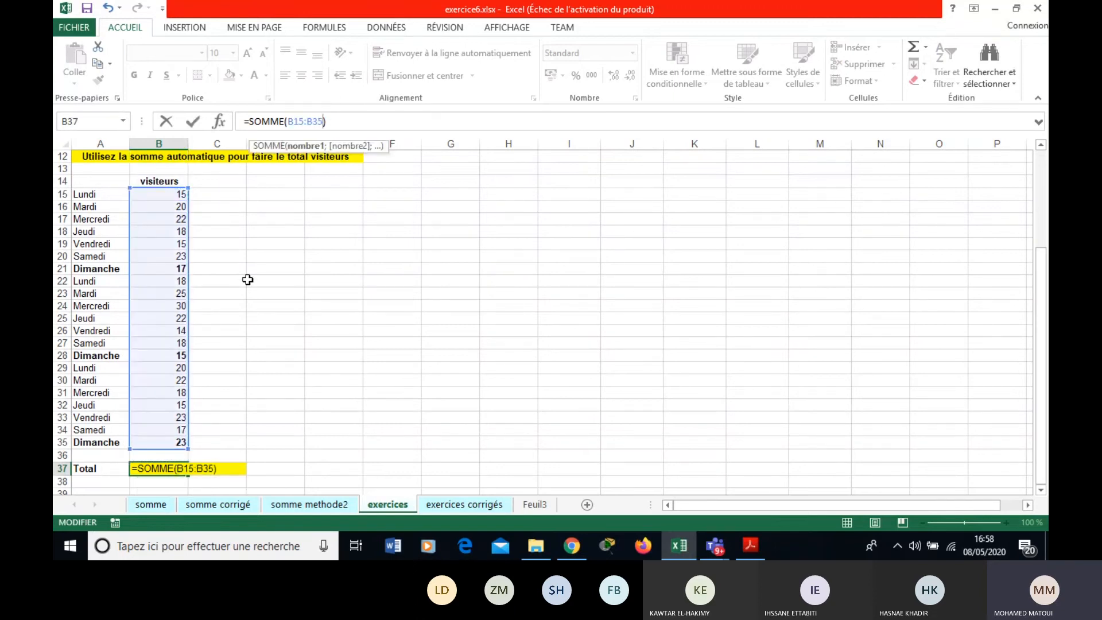
{"action": "key", "text": "Return"}
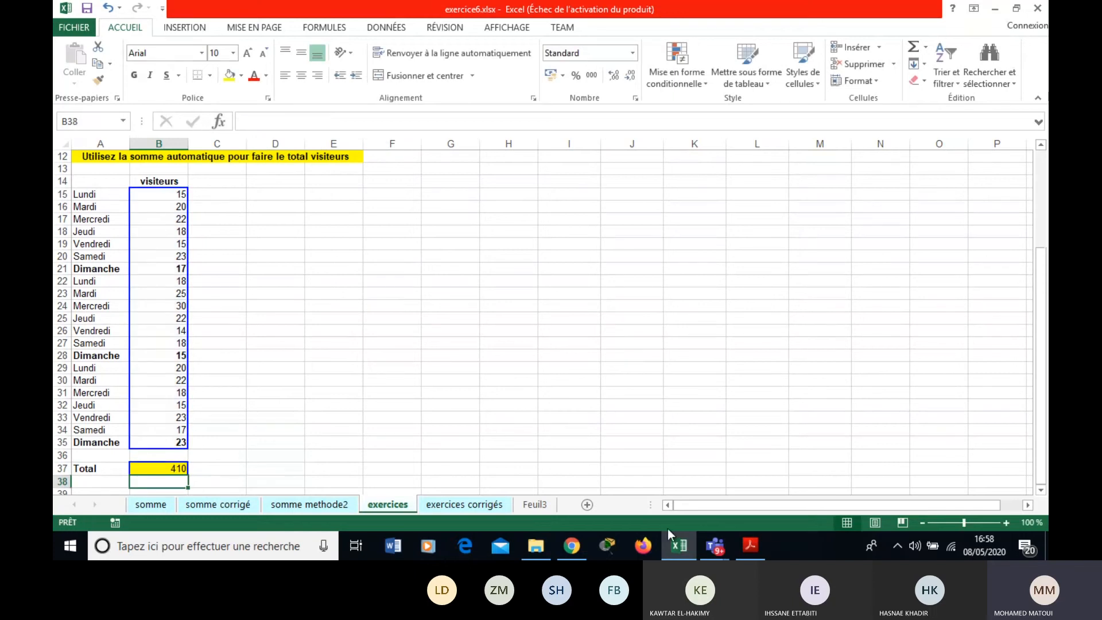
Switch to Acrobat Reader and consult the Moyenne instructions on page 6 of lesFormules.pdf.
{"action": "left_click", "coordinate": [750, 544]}
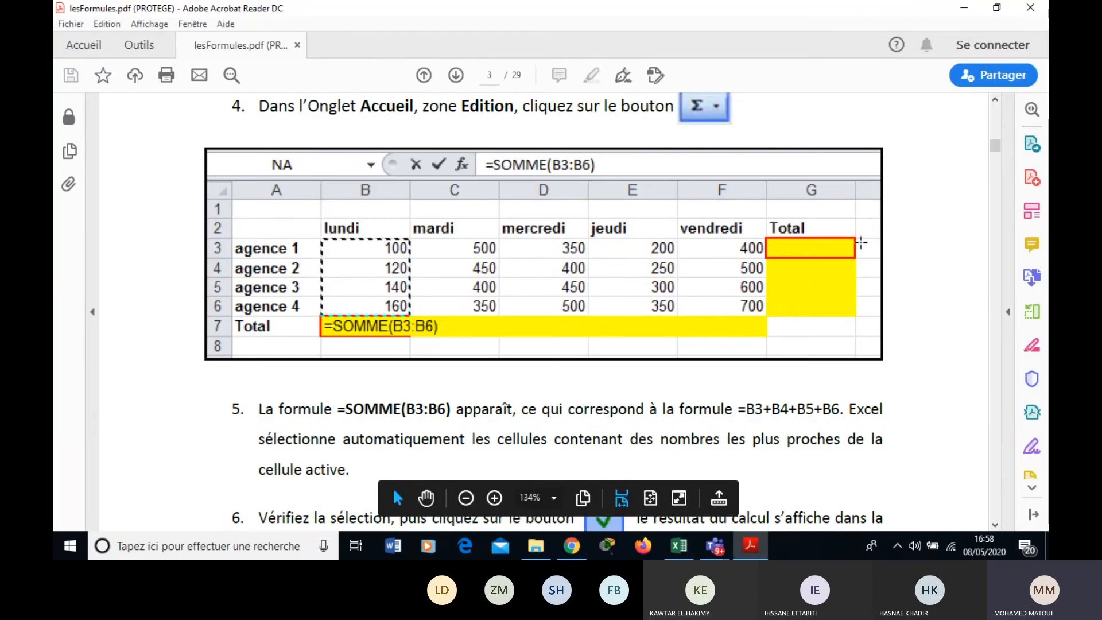
{"action": "left_click_drag", "start_coordinate": [995, 146], "coordinate": [967, 183]}
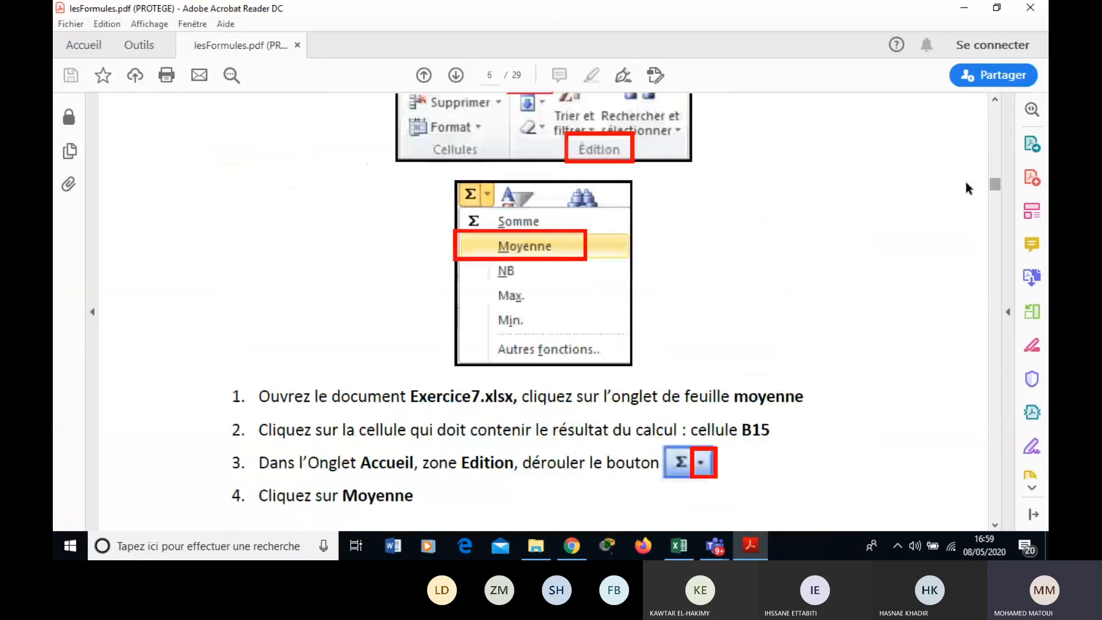
Switch to the Teams meeting and show its additional call options.
{"action": "mouse_move", "coordinate": [715, 546]}
{"action": "left_click", "coordinate": [612, 466]}
{"action": "left_click", "coordinate": [489, 463]}
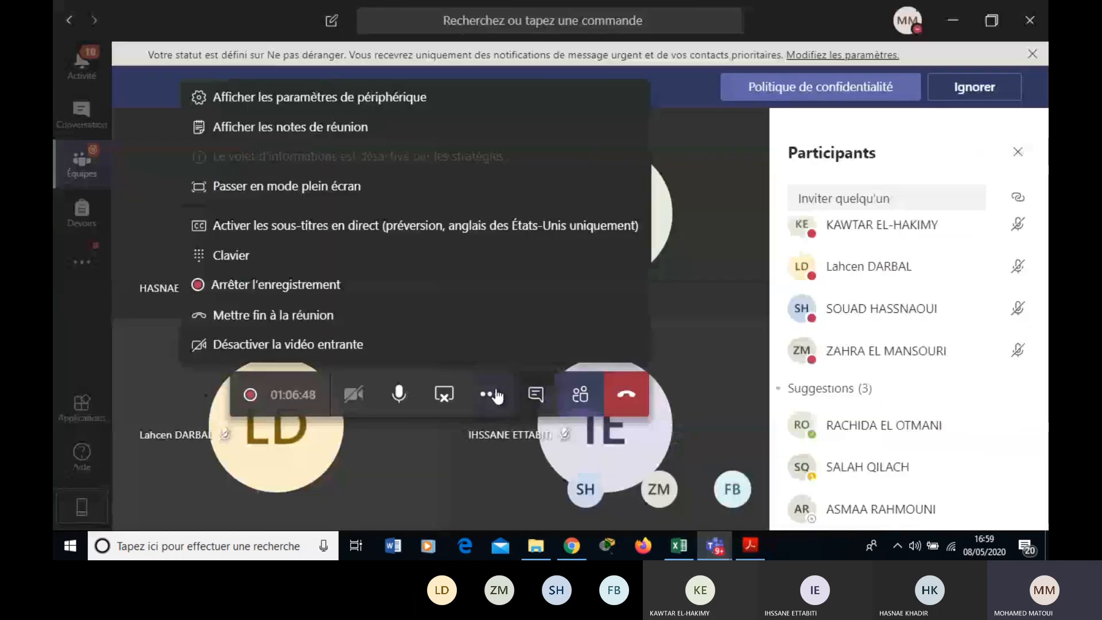